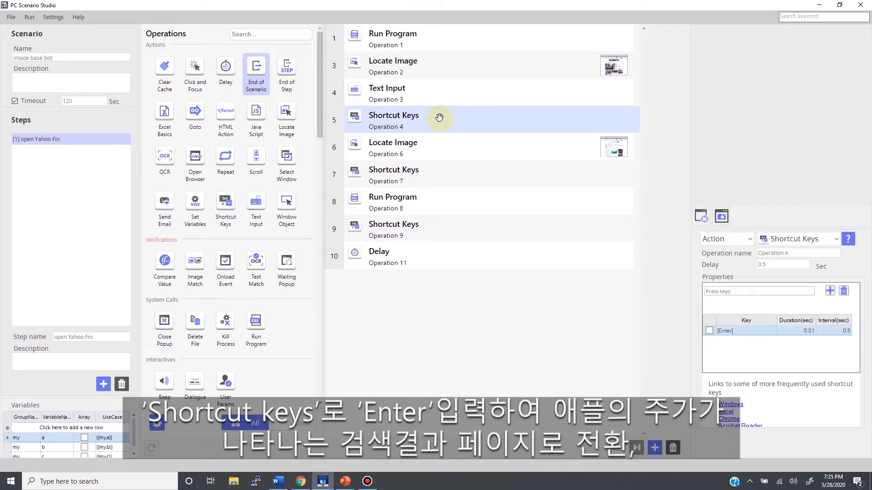
# Step: Review the settings of the two Locate Image operations, the copy and paste Shortcut Keys operations, and the Run Program operation that launches Notepad
pyautogui.click(438, 146)
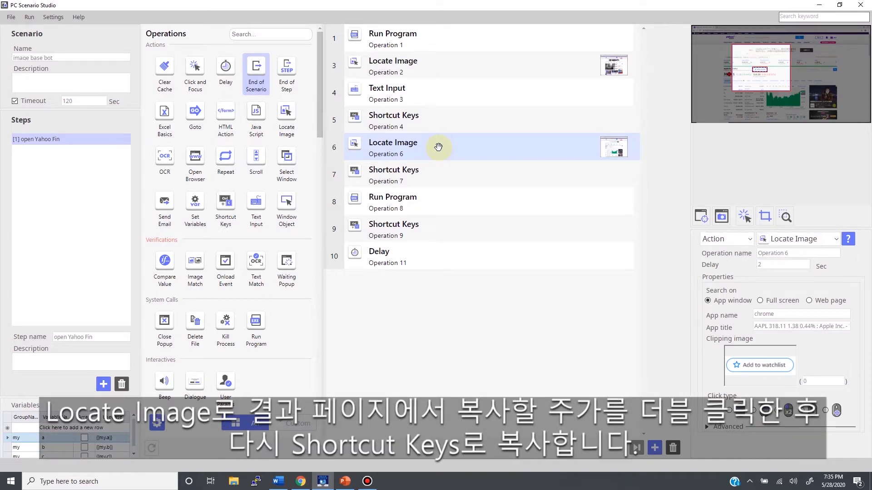
pyautogui.click(434, 178)
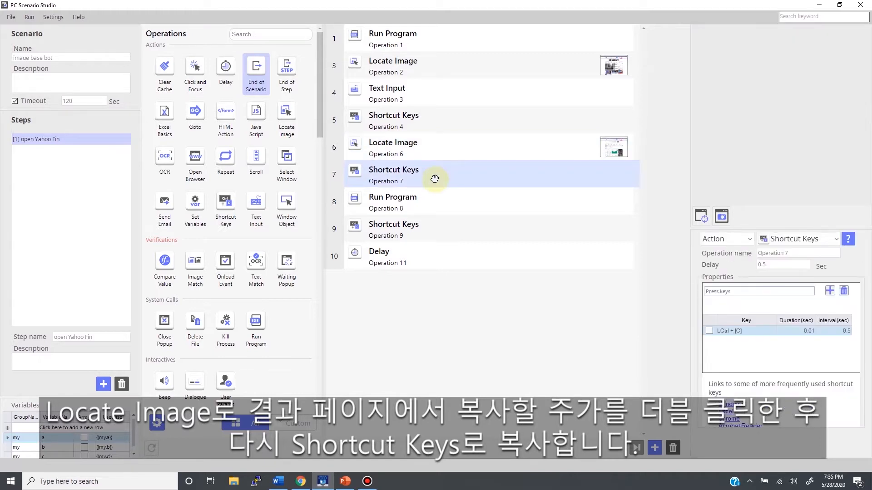
pyautogui.click(425, 204)
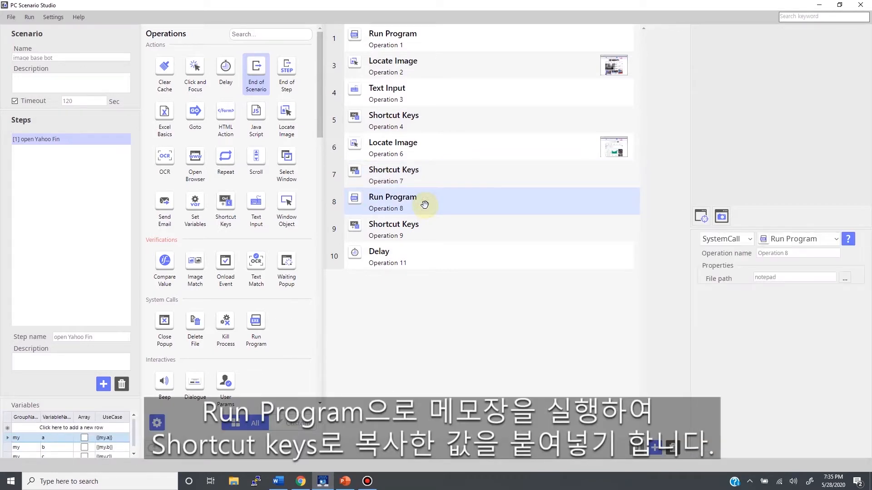
pyautogui.click(435, 235)
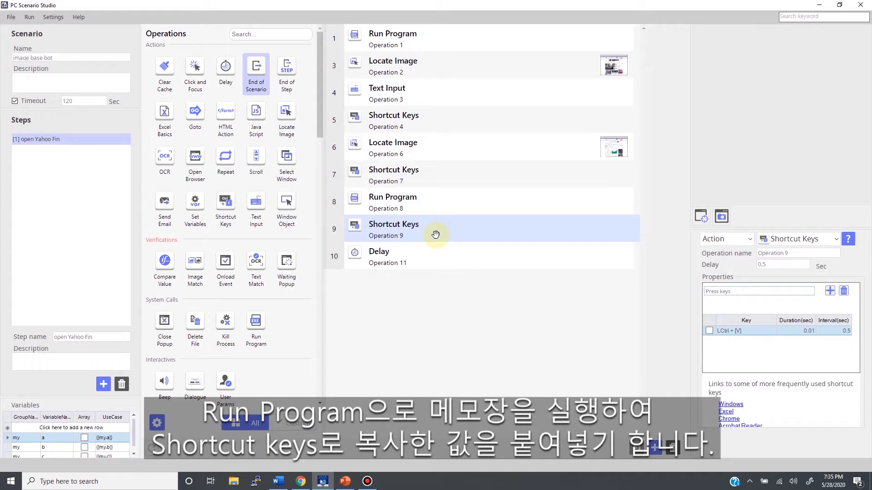
pyautogui.click(399, 67)
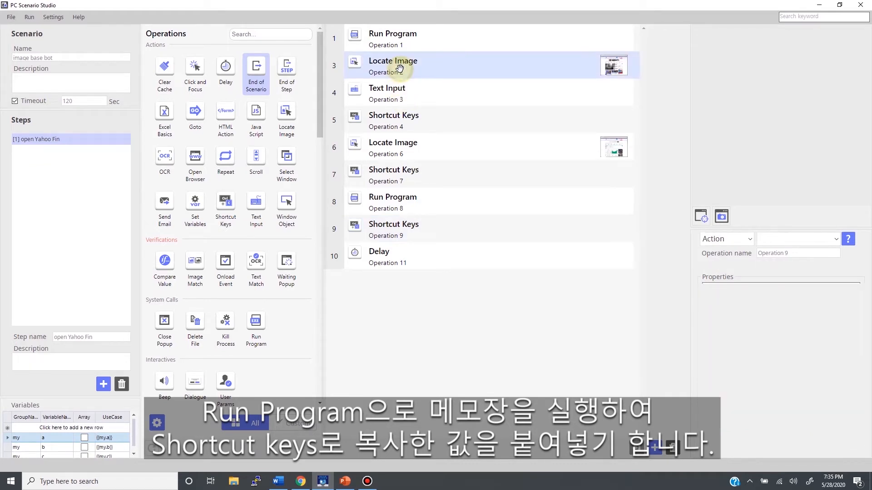
pyautogui.click(392, 143)
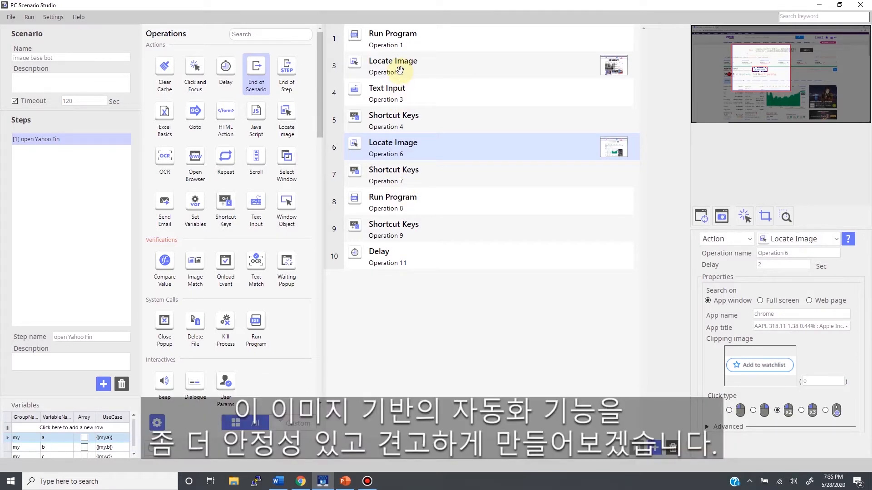
# Step: Insert a blank Image Match verification before the first Locate Image operation and compare the settings of both operations
pyautogui.moveTo(195, 263); pyautogui.dragTo(420, 59)
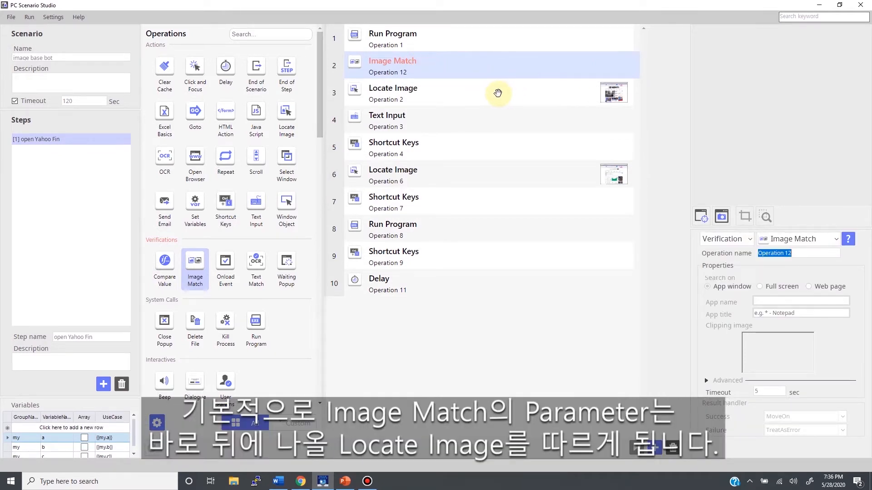
pyautogui.click(505, 96)
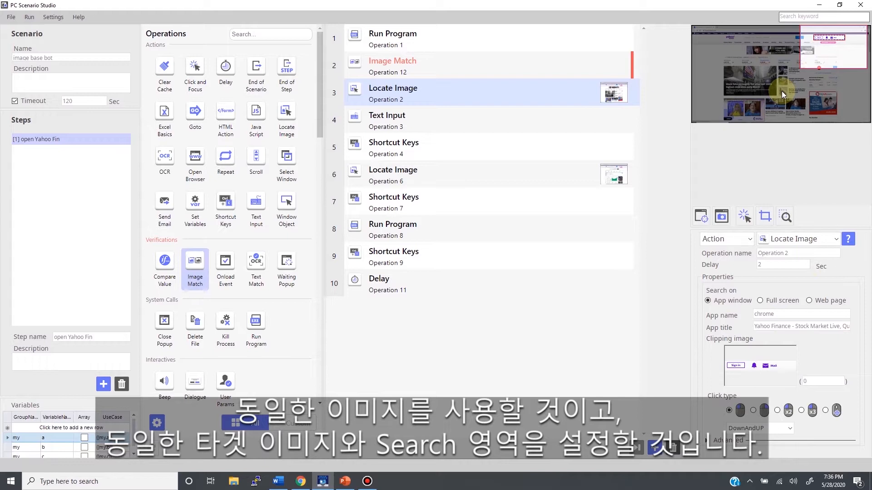
pyautogui.click(448, 67)
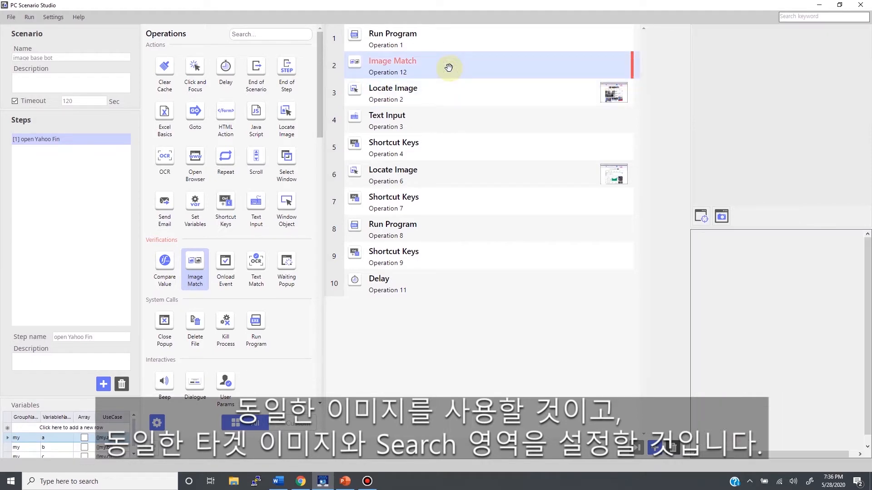
pyautogui.click(457, 93)
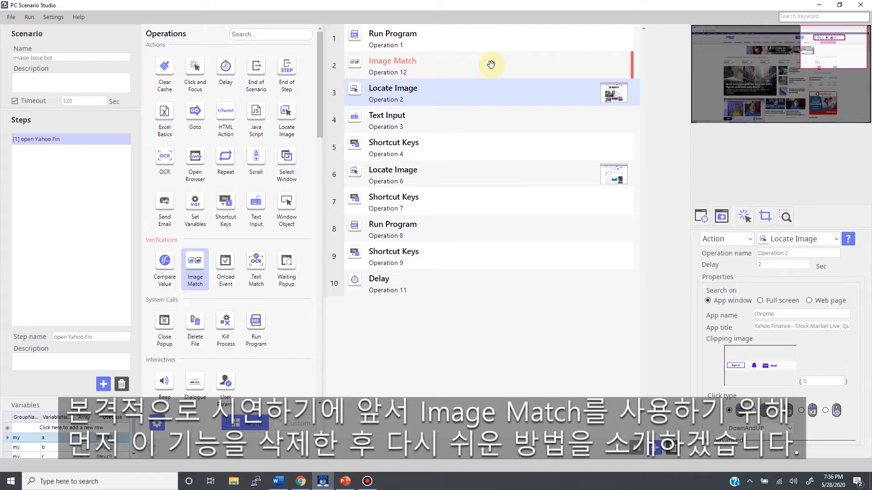
# Step: Delete the blank Image Match operation from the timeline
pyautogui.click(491, 64)
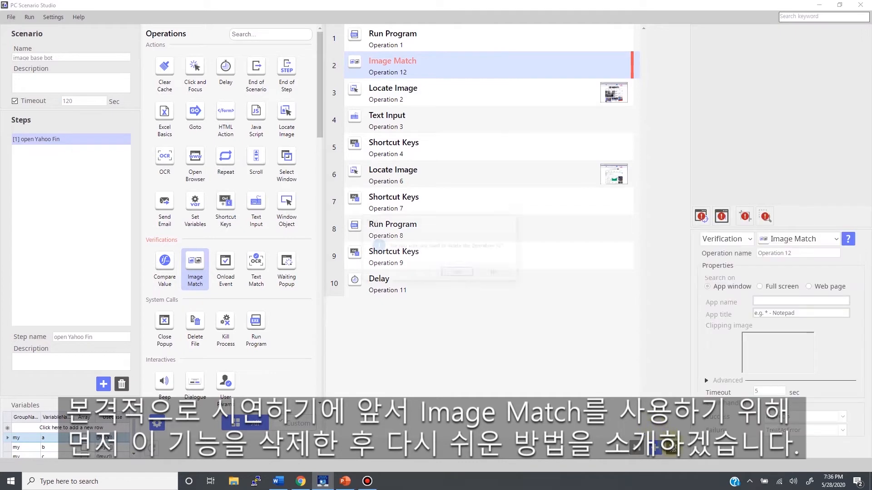
pyautogui.click(671, 447)
pyautogui.click(457, 273)
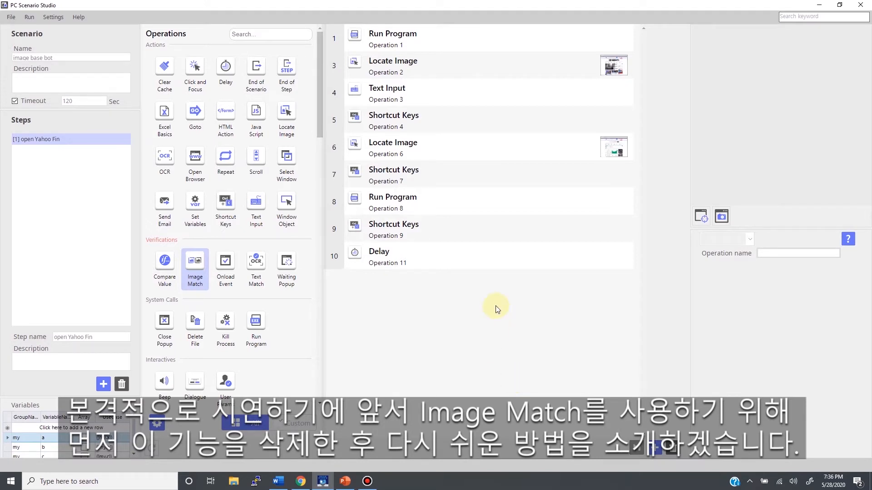
# Step: Duplicate the first Locate Image operation, named Operation 2
pyautogui.click(460, 63)
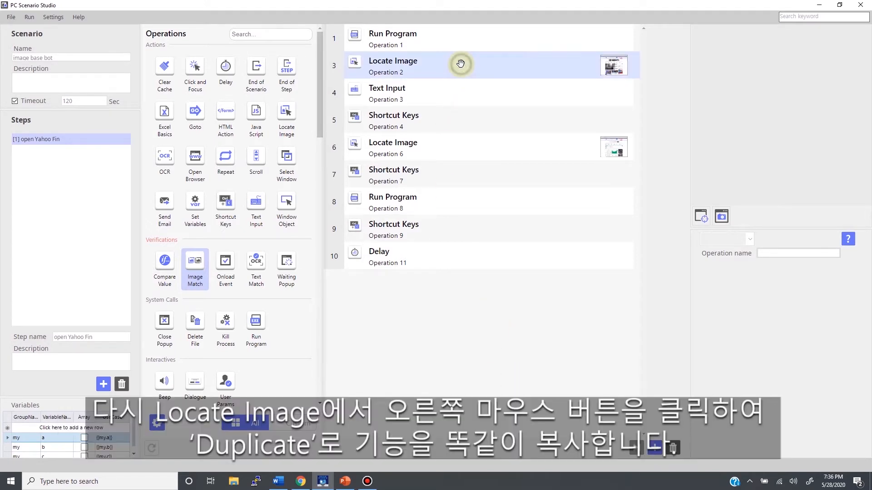
pyautogui.rightClick(460, 63)
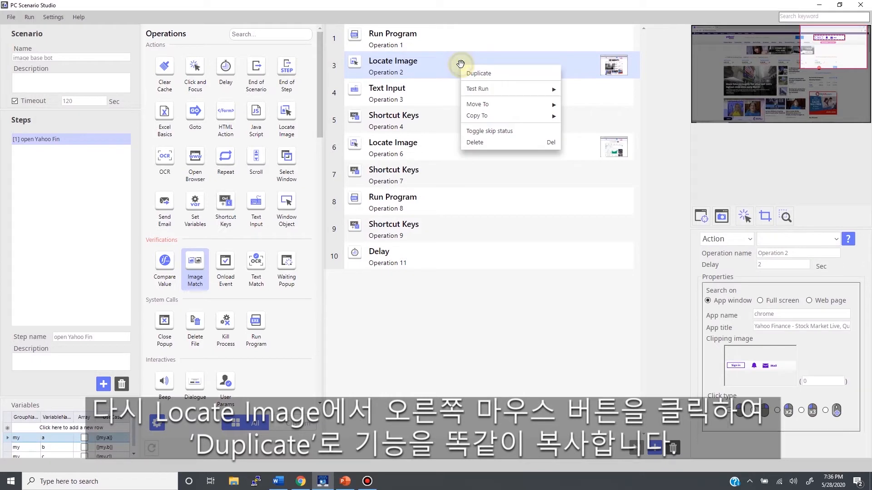
pyautogui.click(468, 70)
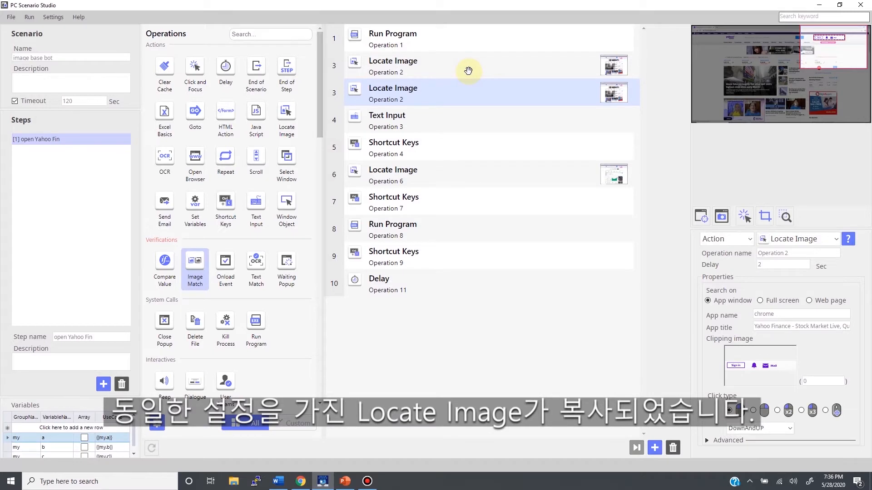
# Step: Convert the upper of the two Operation 2 Locate Image entries into a Verification operation of type Image Match
pyautogui.click(467, 66)
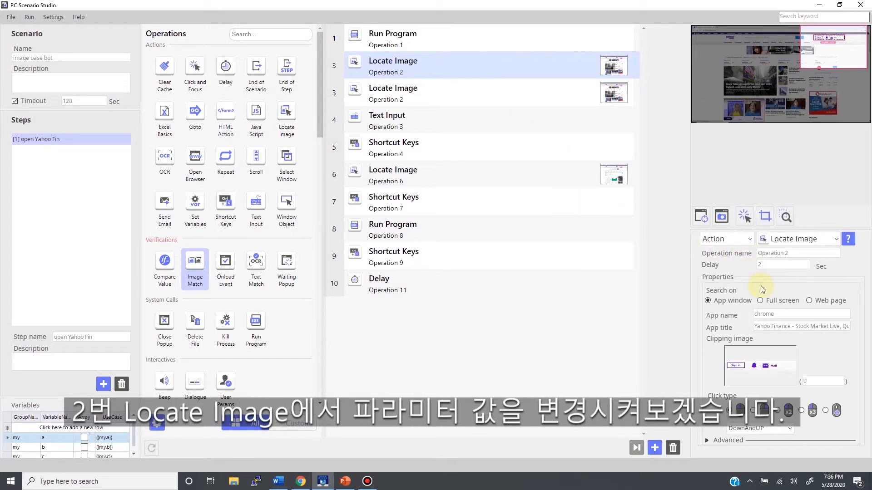
pyautogui.click(748, 238)
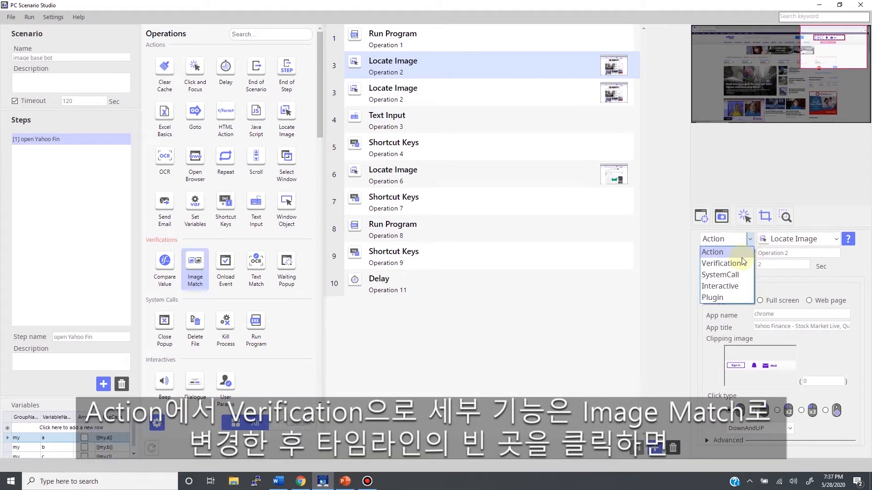
pyautogui.click(740, 263)
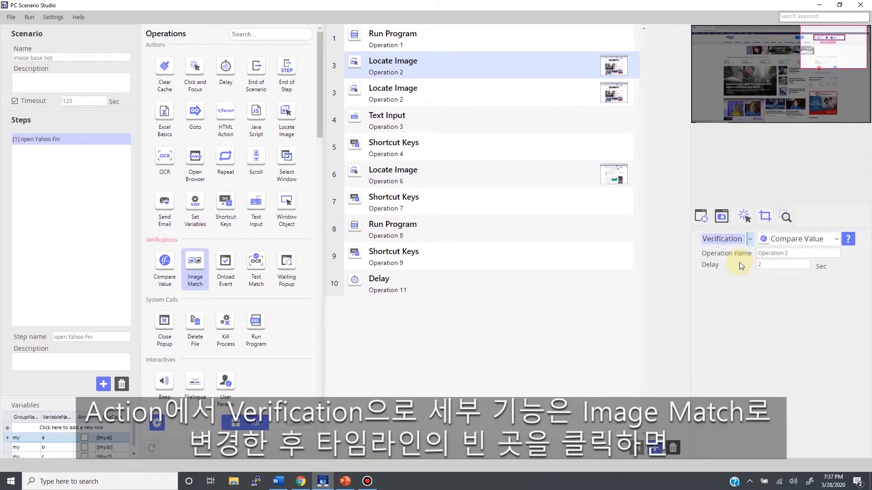
pyautogui.click(835, 241)
pyautogui.click(799, 266)
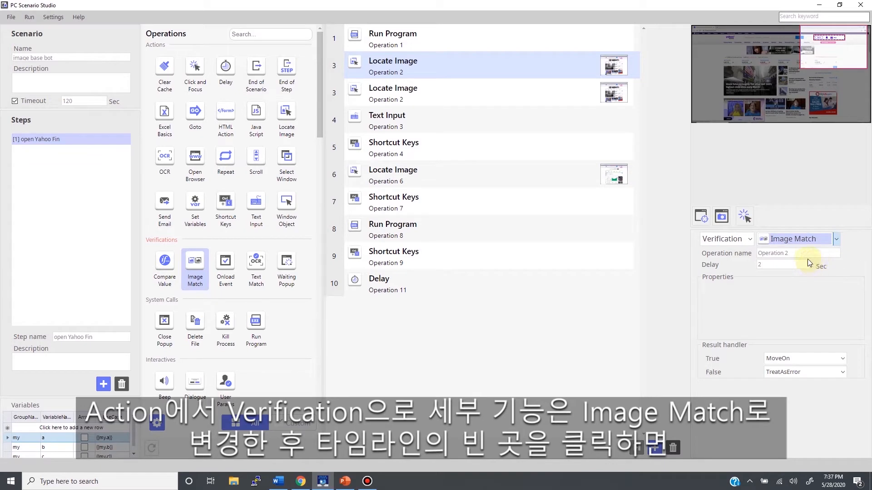
pyautogui.click(462, 333)
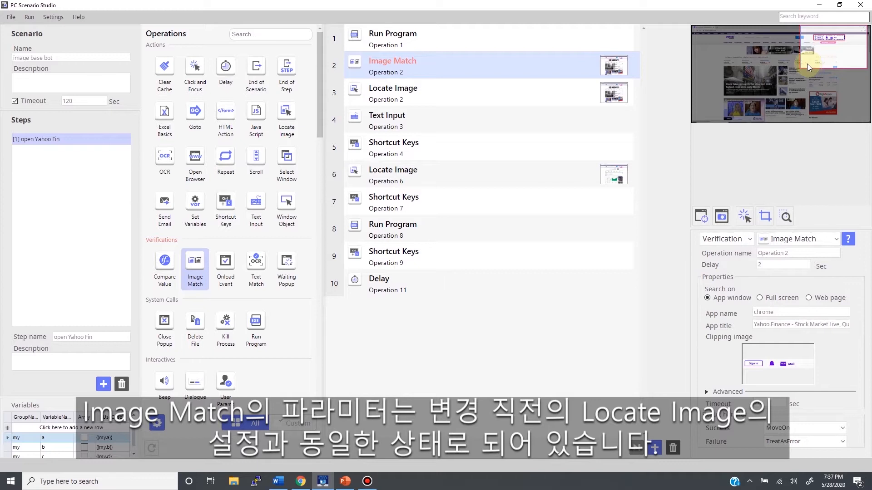
# Step: Examine the first Image Match's search area, timeout and success and failure handling, as well as the Locate Image operation that follows it
pyautogui.click(452, 71)
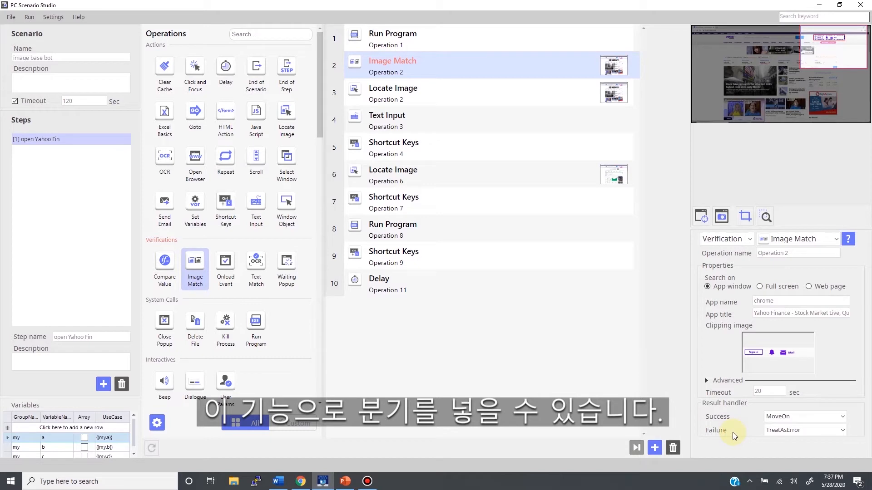
pyautogui.click(482, 69)
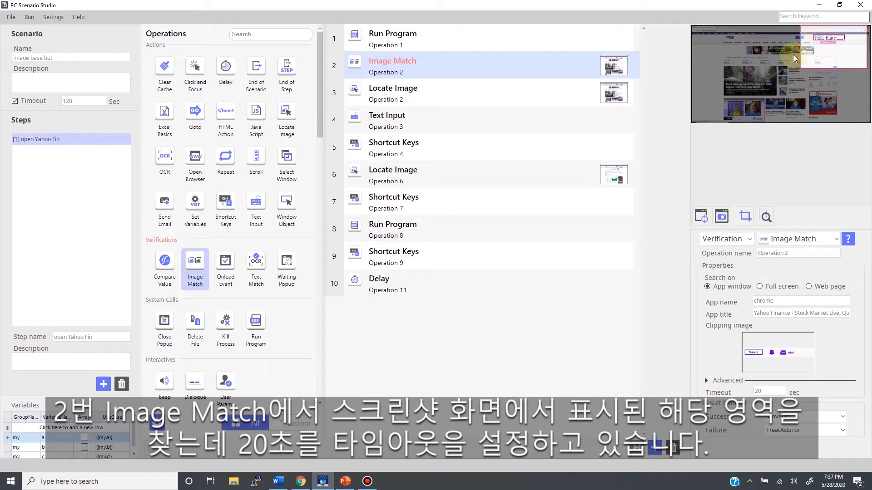
pyautogui.moveTo(774, 390); pyautogui.dragTo(721, 393)
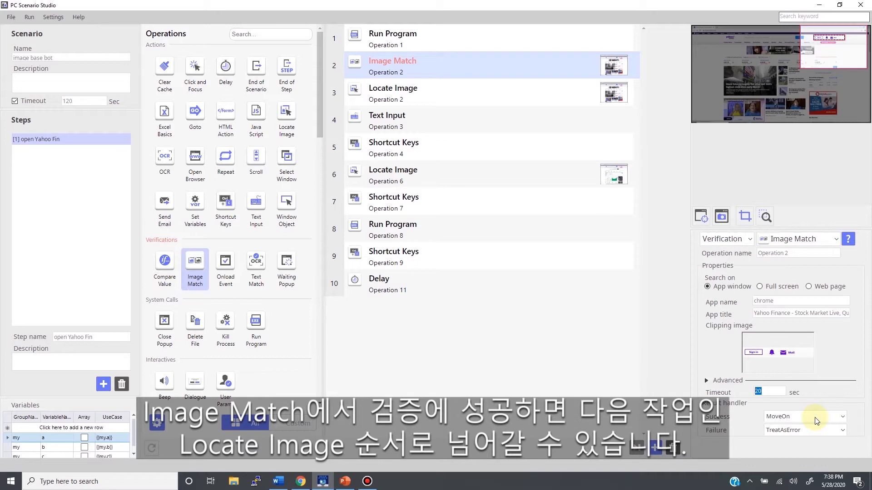
pyautogui.click(455, 94)
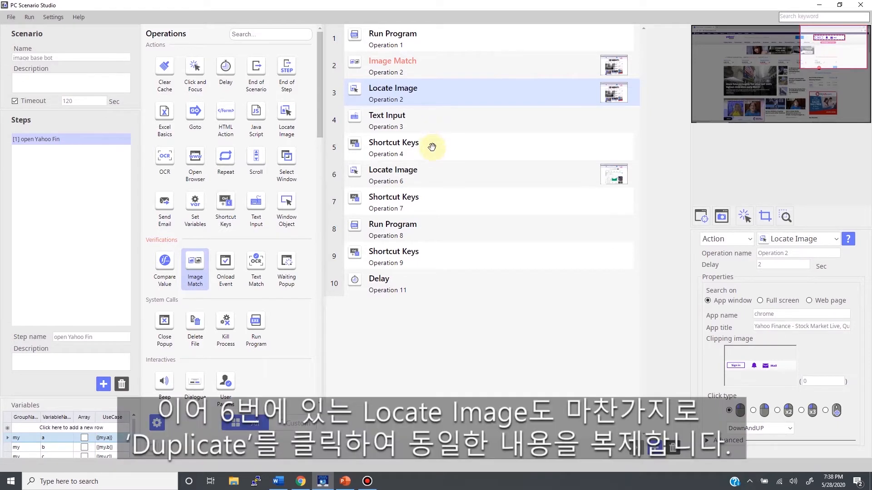
# Step: Duplicate the Locate Image operation named Operation 6
pyautogui.click(443, 177)
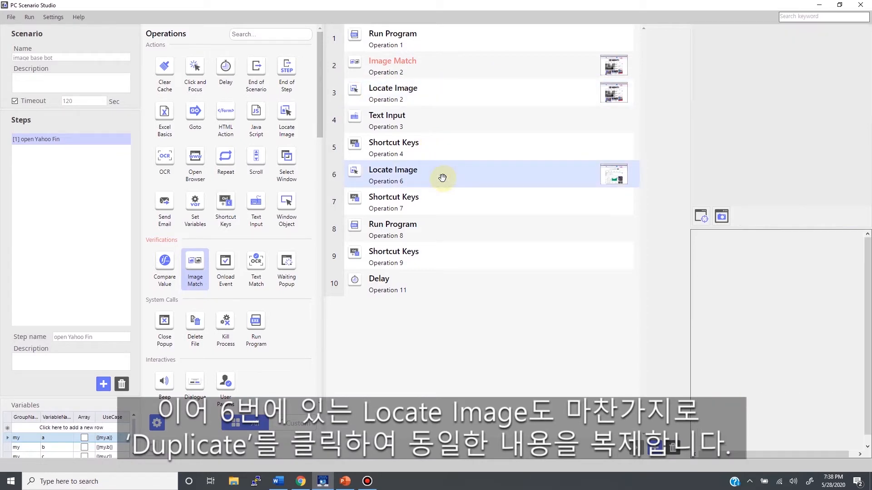
pyautogui.rightClick(443, 177)
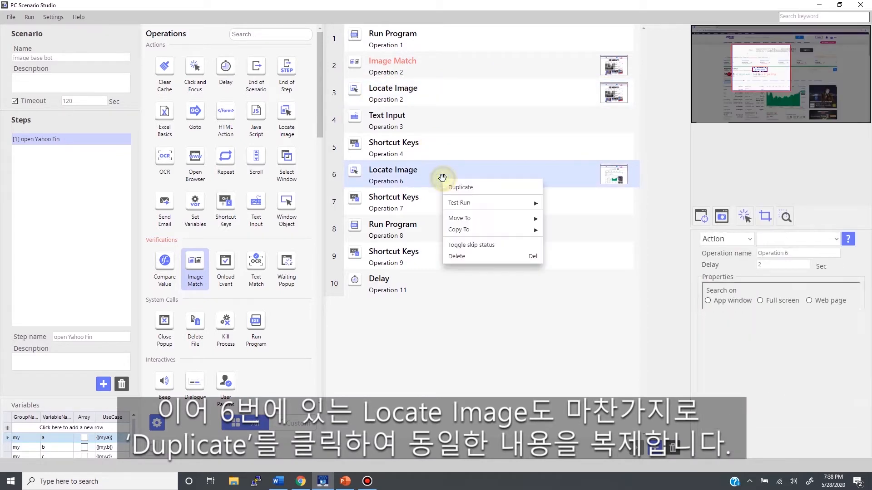
pyautogui.click(460, 186)
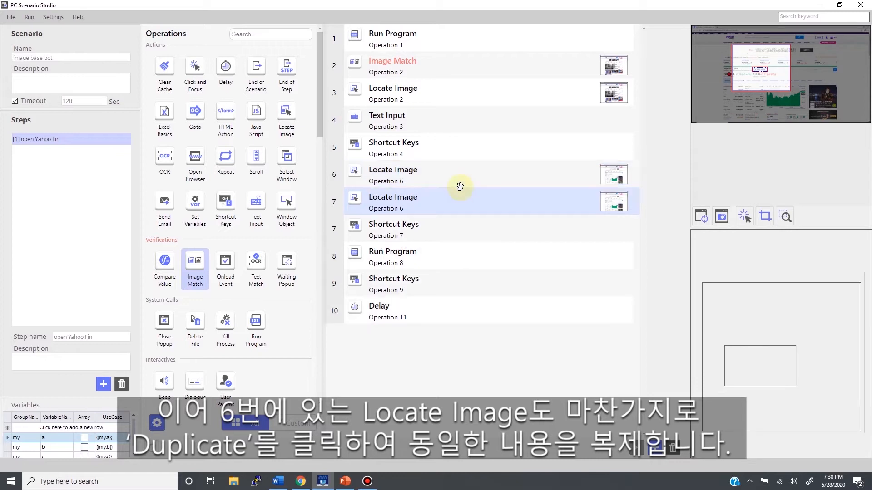
# Step: Convert the upper of the two Operation 6 Locate Image entries into a Verification operation of type Image Match
pyautogui.click(460, 178)
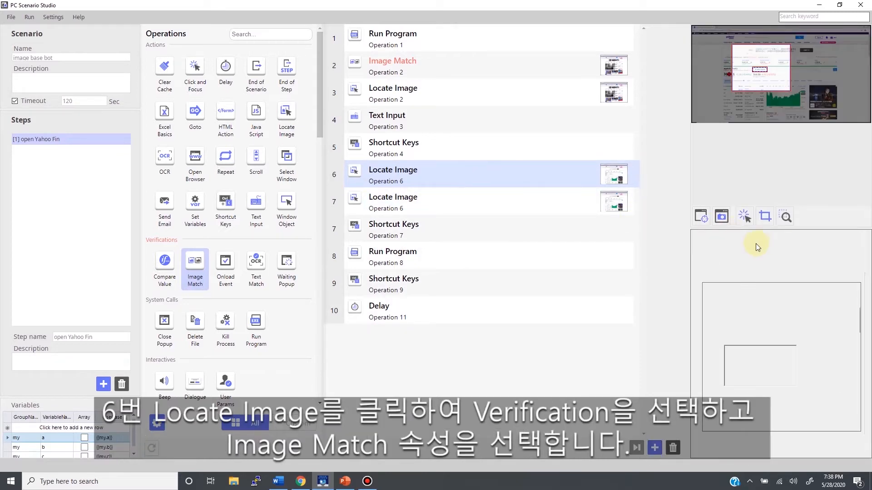
pyautogui.click(747, 239)
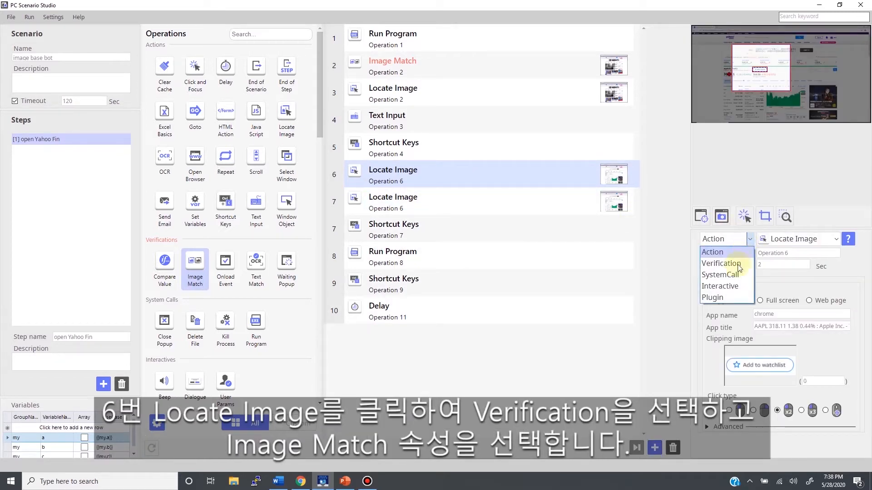
pyautogui.click(733, 262)
pyautogui.click(824, 243)
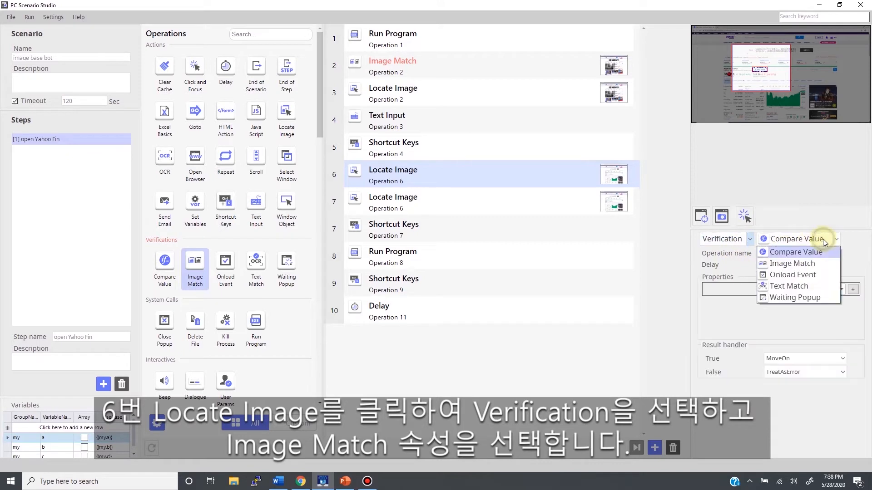
pyautogui.click(820, 263)
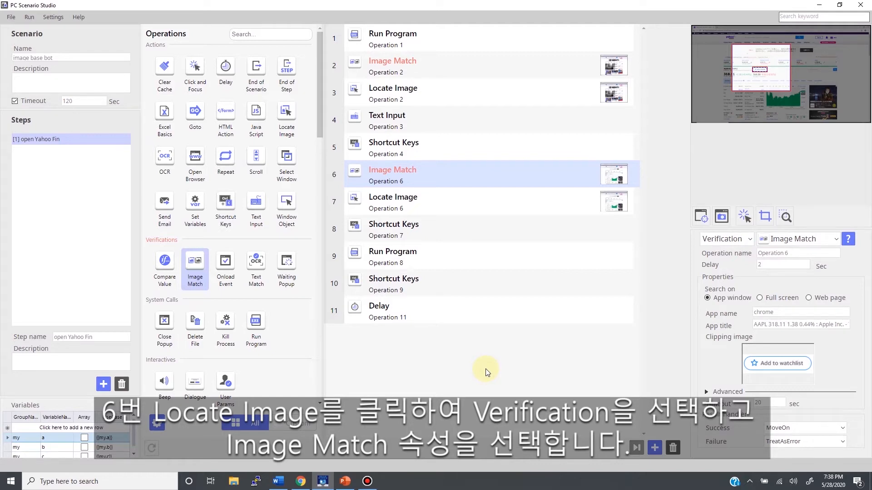
# Step: Review the settings of the Run Program operation that launches Notepad and the paste Shortcut Keys operation after it
pyautogui.click(417, 258)
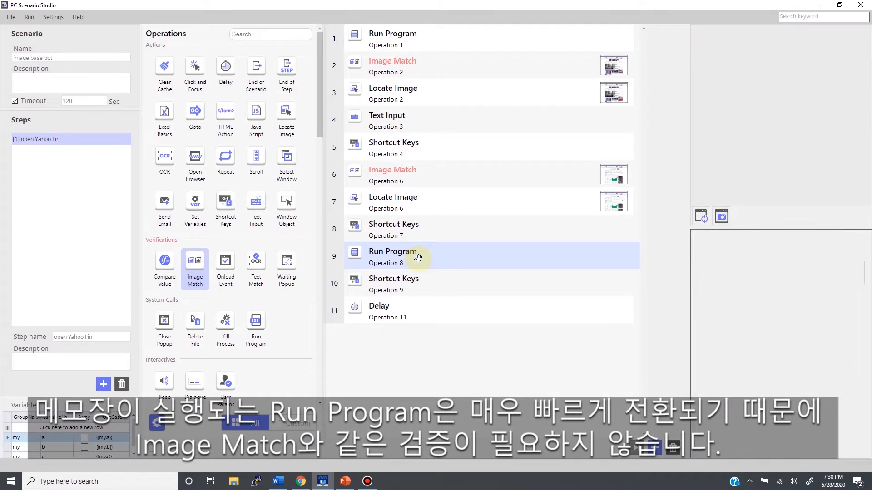
pyautogui.click(481, 282)
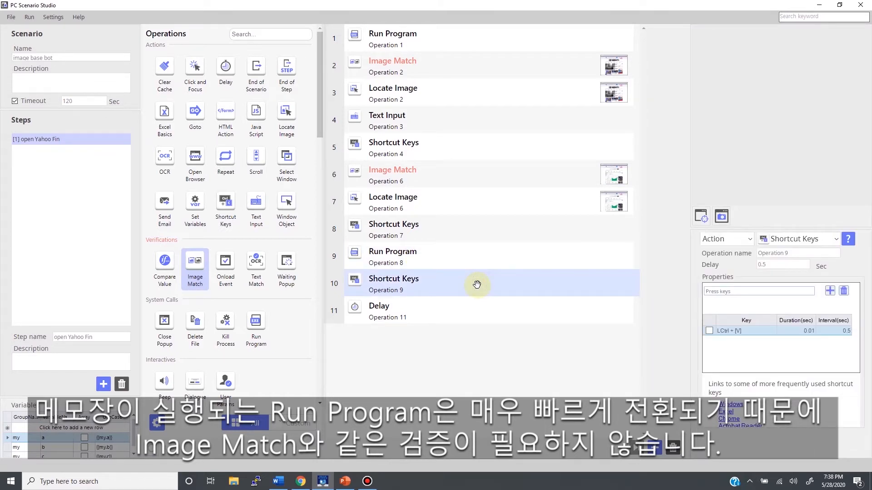
pyautogui.click(477, 253)
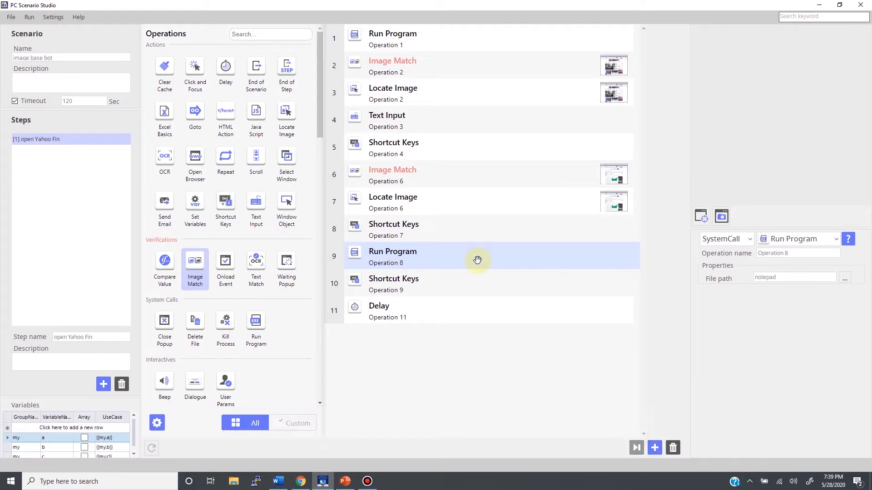
pyautogui.click(467, 287)
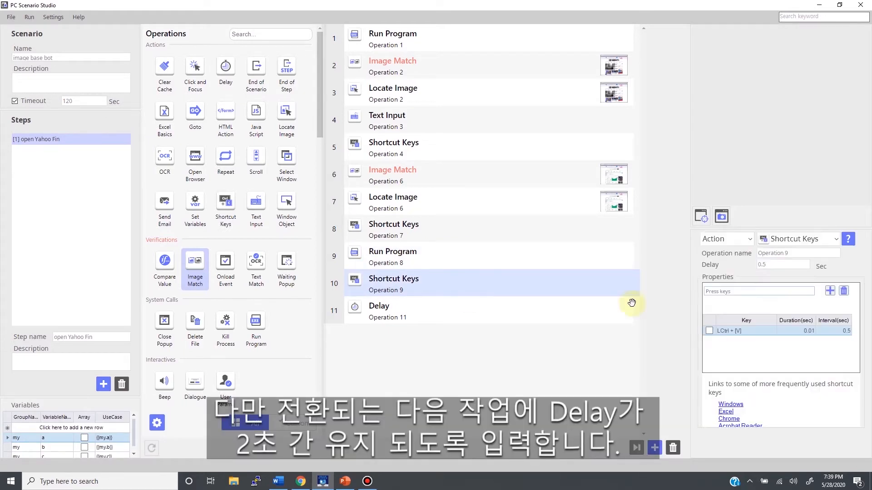
# Step: Set the delay of the Shortcut Keys operation named Operation 9 to 2 seconds
pyautogui.click(780, 265)
pyautogui.write('2')
pyautogui.click(493, 366)
# Step: Set the delay of both Locate Image operations, Operation 2 and Operation 6, to 3 seconds
pyautogui.click(437, 91)
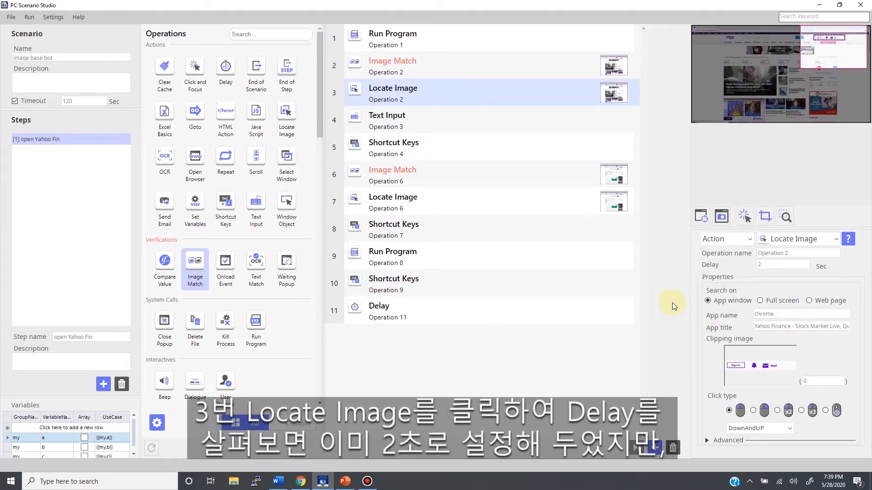
pyautogui.doubleClick(772, 268)
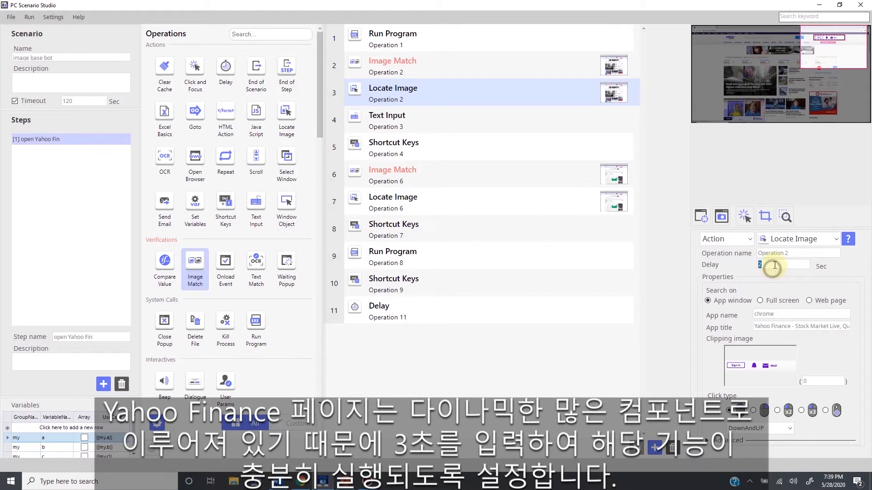
pyautogui.write('3')
pyautogui.click(455, 205)
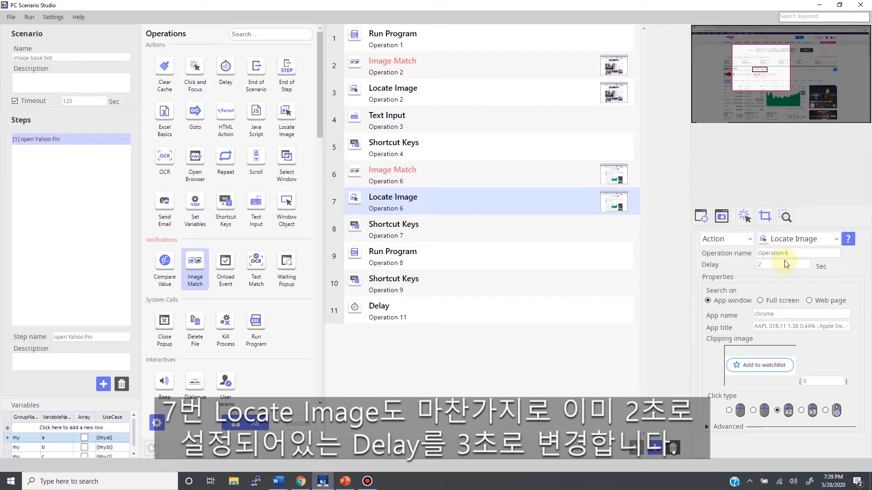
pyautogui.doubleClick(758, 266)
pyautogui.write('3')
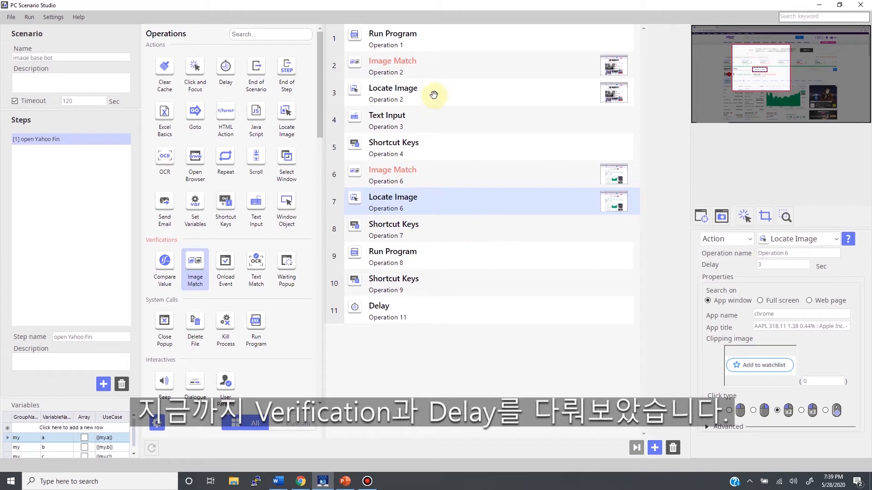
# Step: Review the Operation 2 Image Match and Locate Image settings and consult the five techniques slide in PowerPoint
pyautogui.click(440, 62)
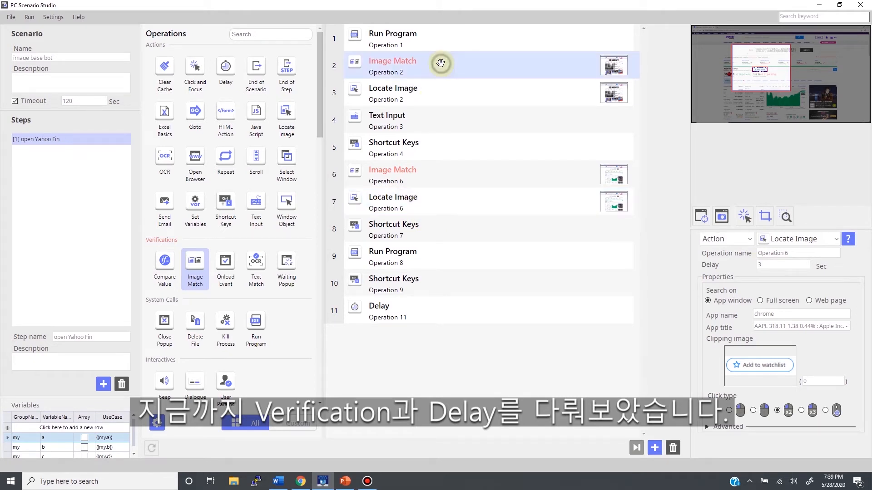
pyautogui.click(442, 92)
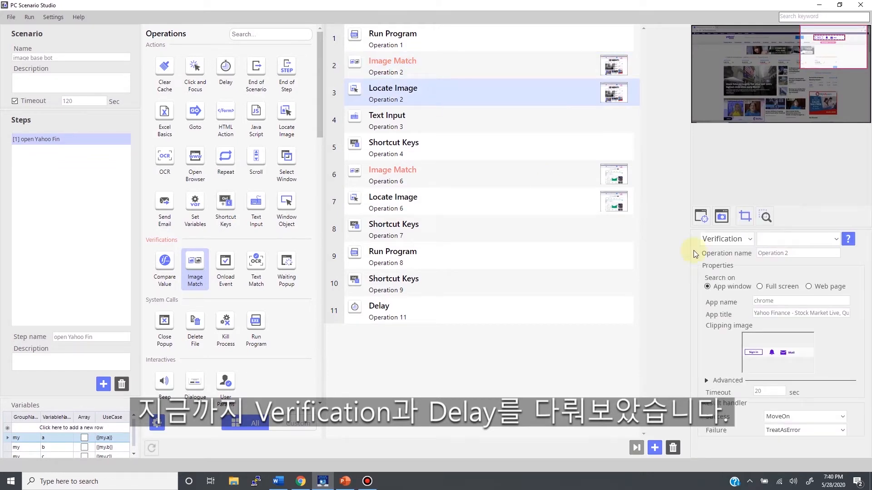
pyautogui.moveTo(780, 267); pyautogui.dragTo(749, 268)
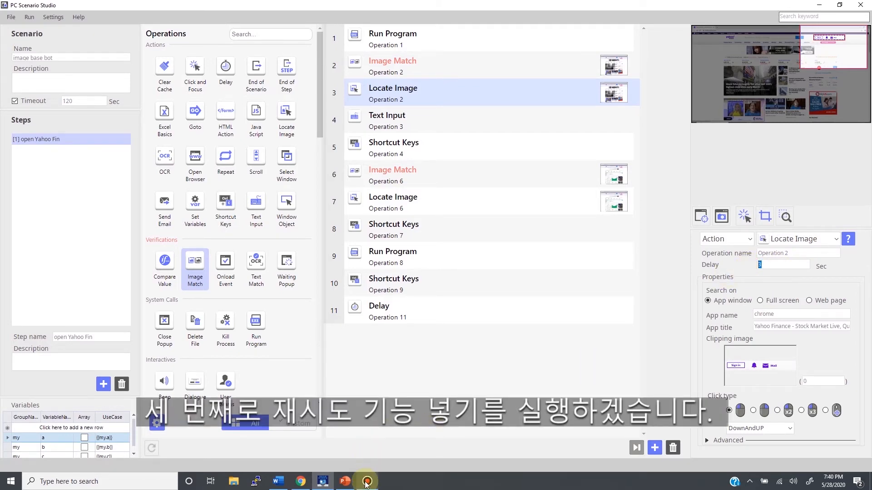
pyautogui.click(345, 481)
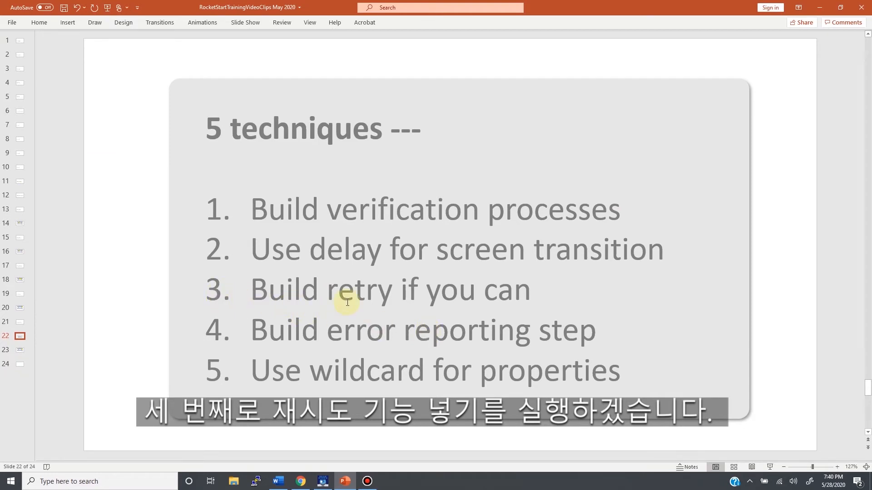
pyautogui.click(322, 481)
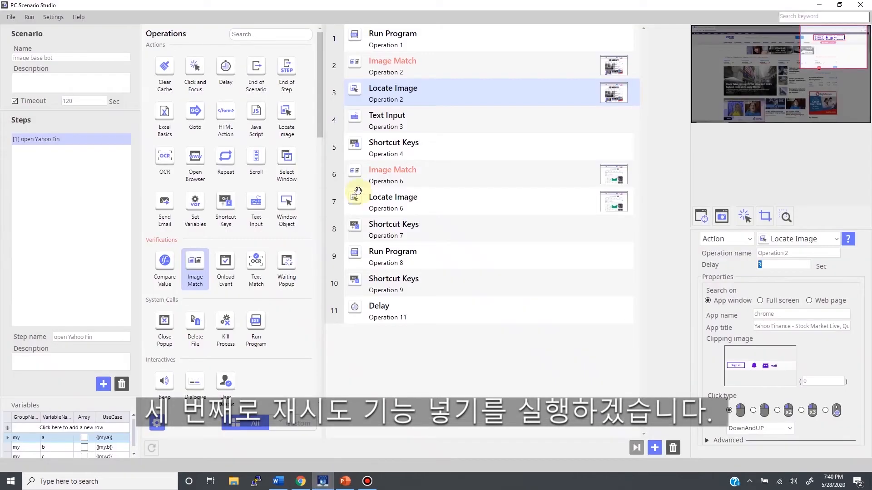
# Step: Set the Operation 2 Image Match's failure handling to JumpToOperation with operation number 1
pyautogui.click(420, 68)
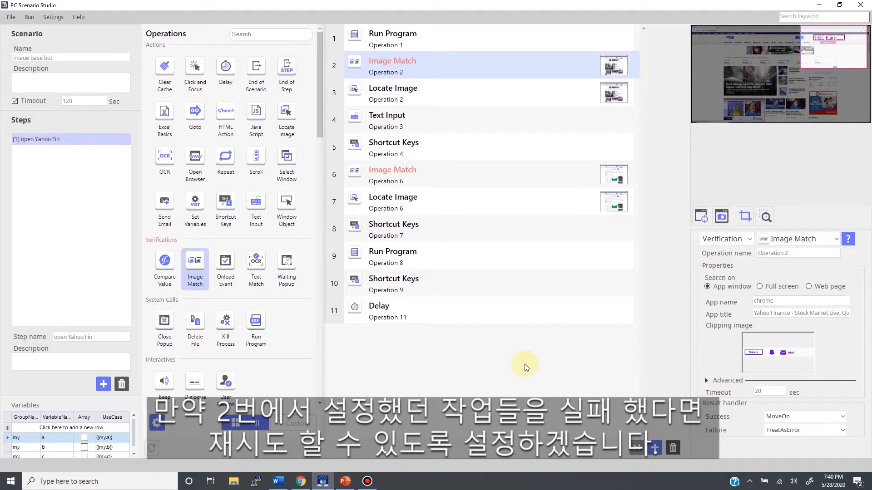
pyautogui.click(813, 431)
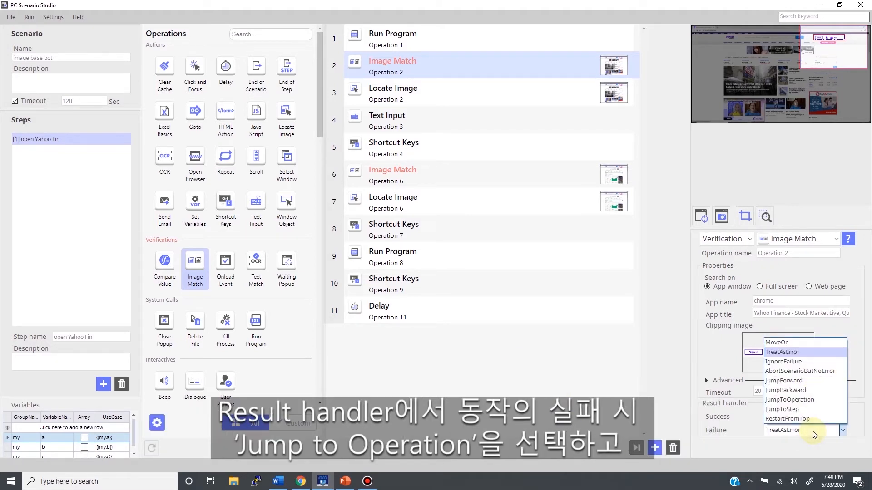
pyautogui.click(818, 402)
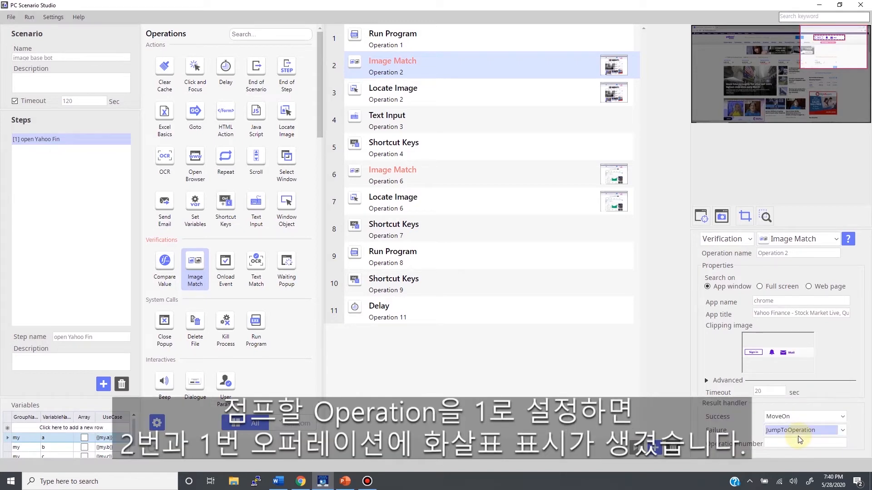
pyautogui.click(798, 442)
pyautogui.write('1')
pyautogui.click(559, 385)
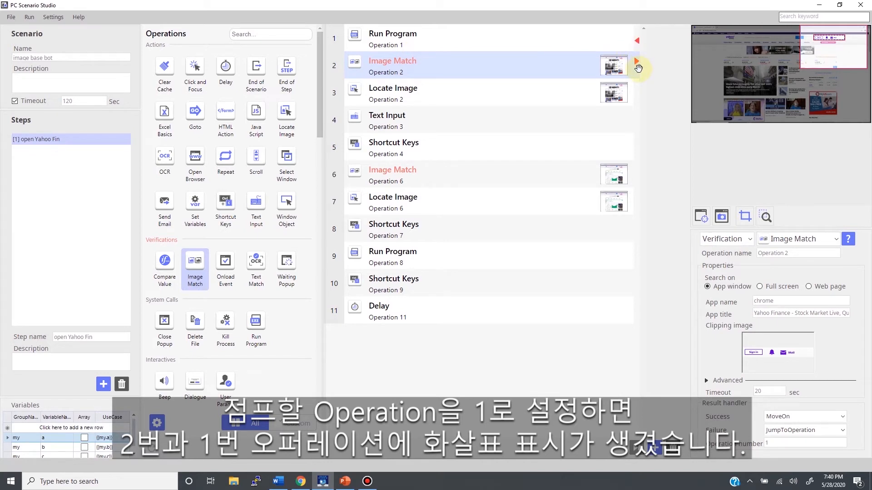
# Step: Review the first Image Match's retry jump, the scenario timeout, the techniques slide in PowerPoint and the second Image Match's settings
pyautogui.click(556, 64)
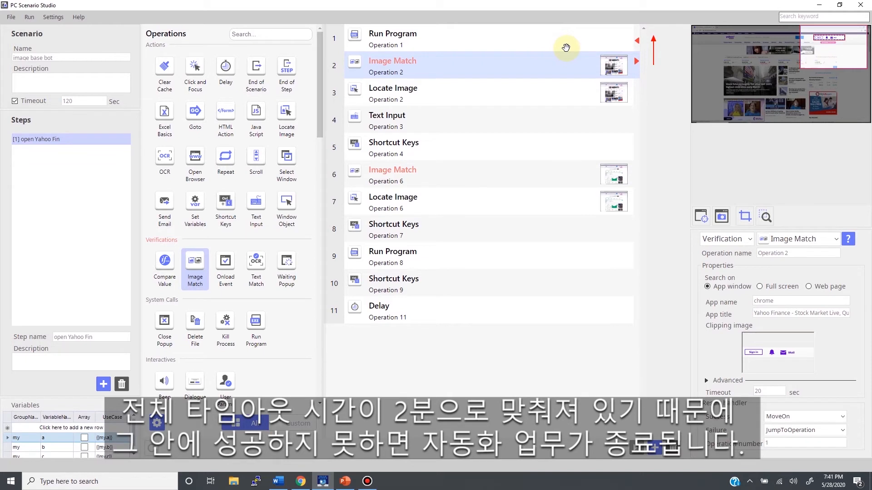
pyautogui.click(80, 100)
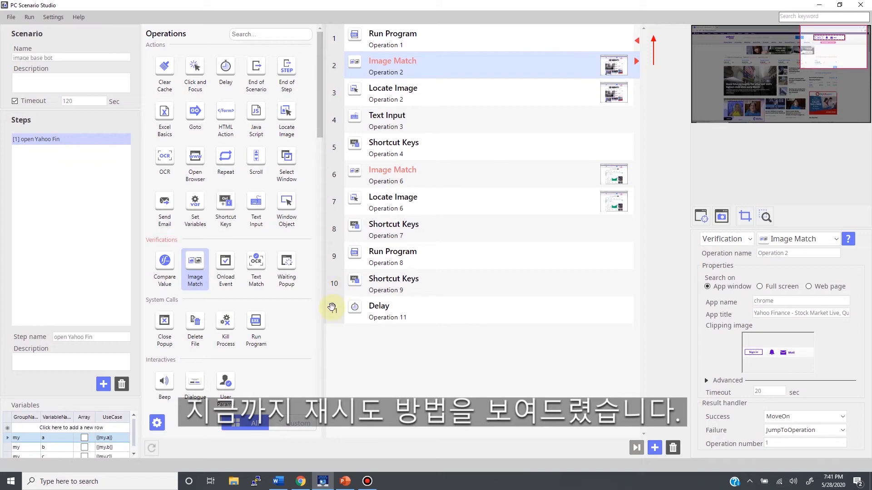
pyautogui.click(345, 481)
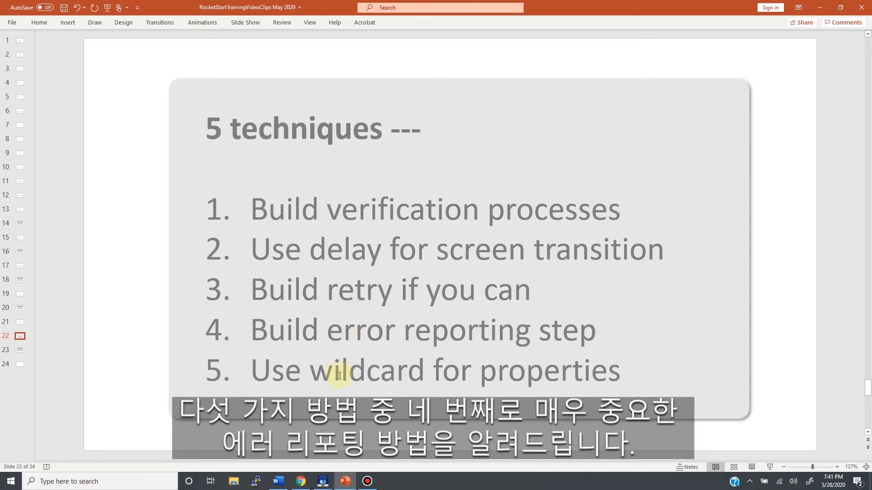
pyautogui.click(323, 481)
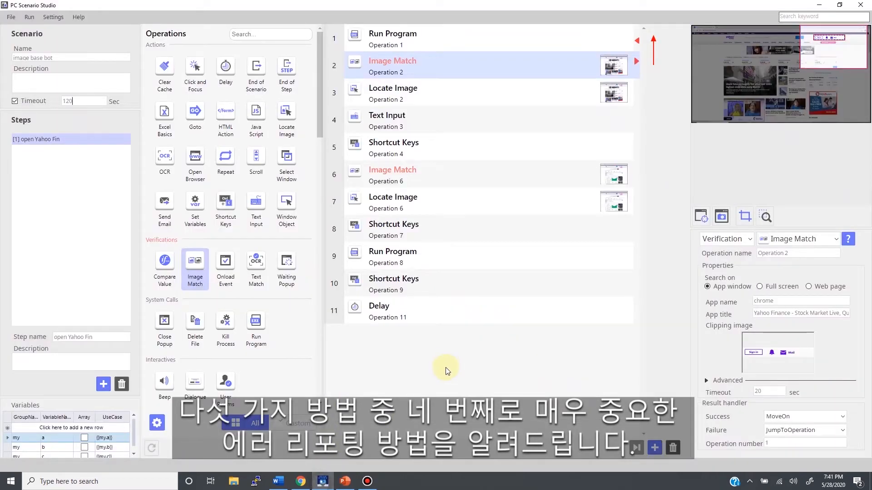
pyautogui.click(424, 179)
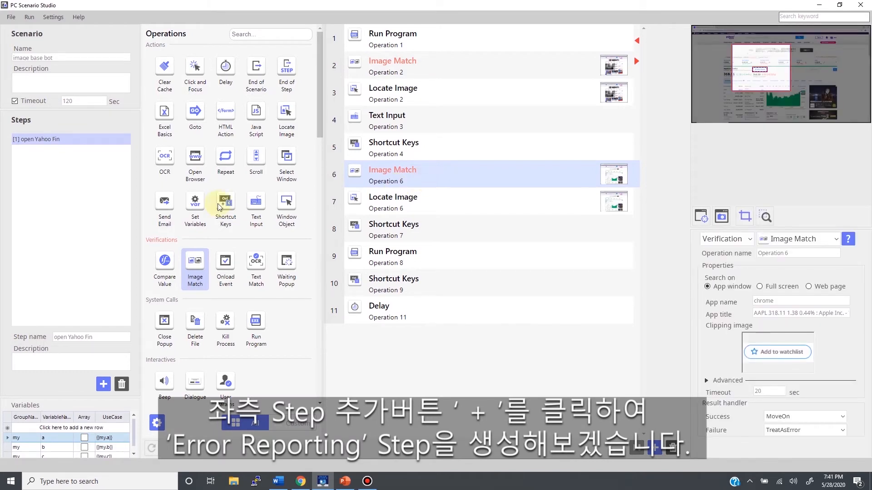
# Step: Add a second step to the scenario and name it Error Reporting
pyautogui.click(103, 386)
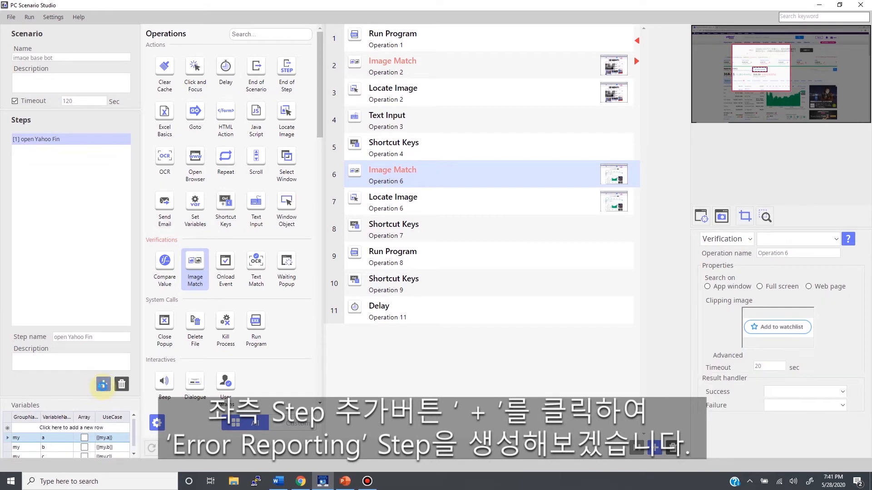
pyautogui.click(51, 151)
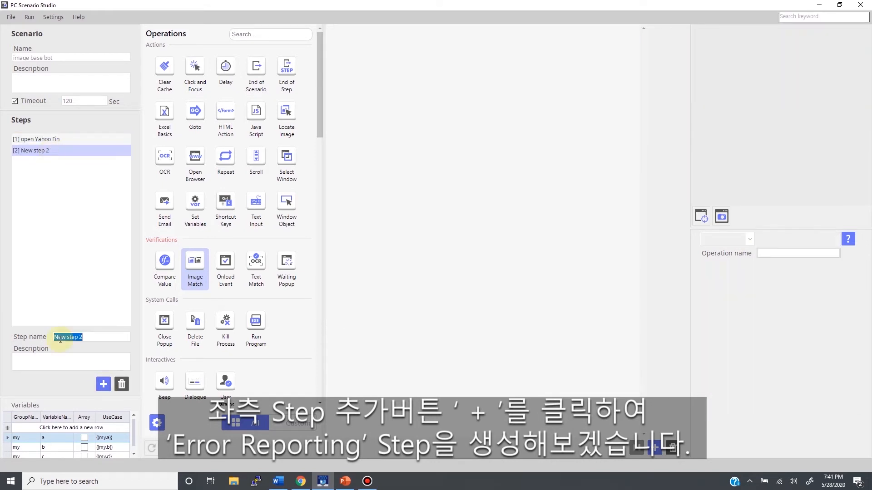
pyautogui.write('Error Reporting')
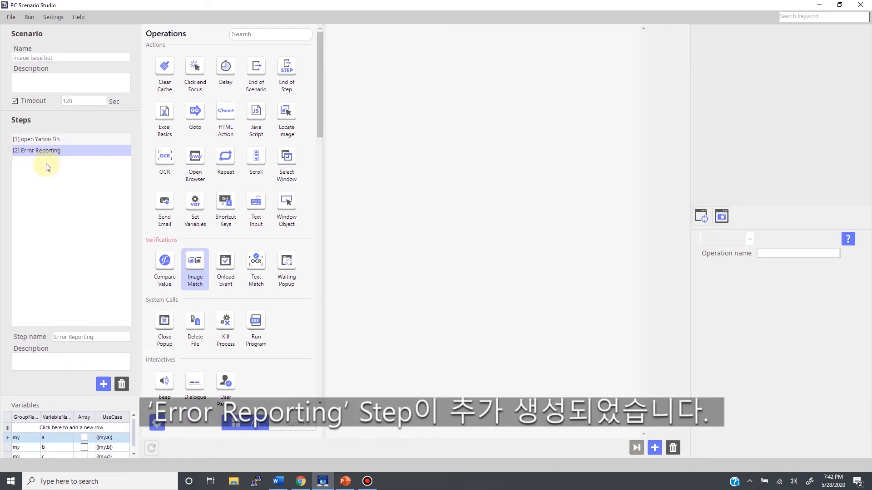
# Step: Try out a Send Email operation in the Error Reporting step, then delete it
pyautogui.click(44, 140)
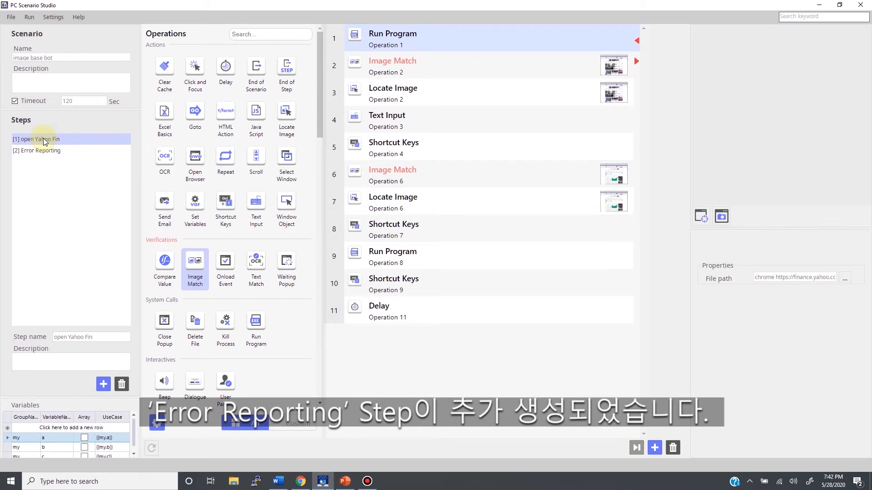
pyautogui.click(44, 150)
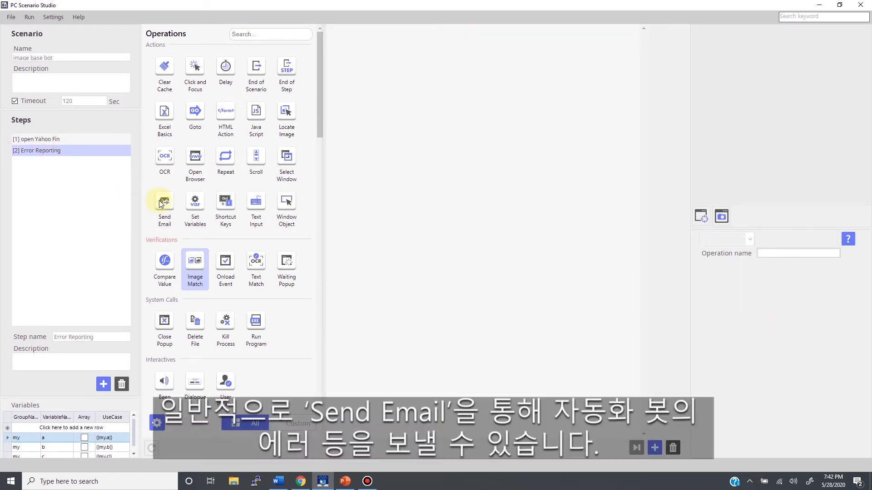
pyautogui.moveTo(164, 205); pyautogui.dragTo(467, 221)
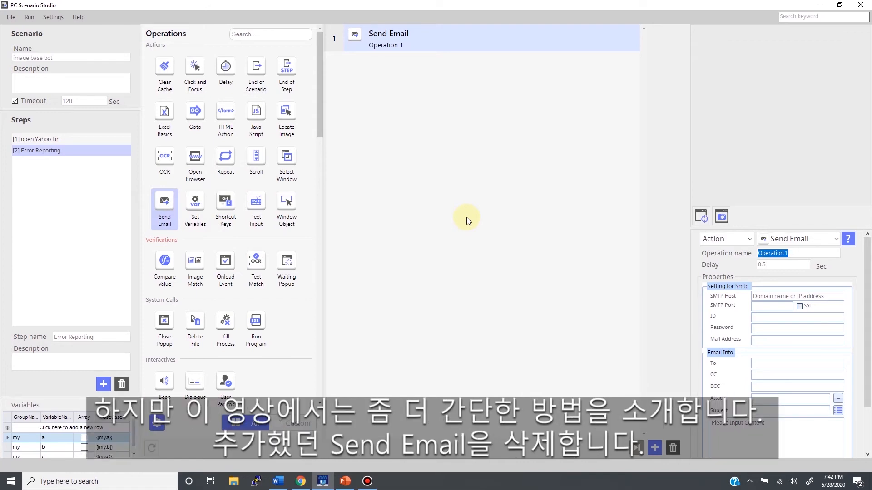
pyautogui.click(672, 446)
pyautogui.click(469, 271)
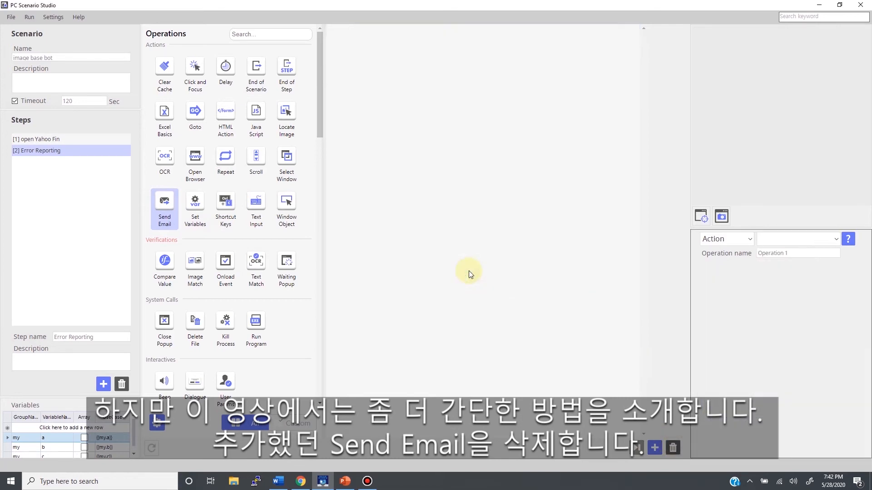
pyautogui.click(111, 165)
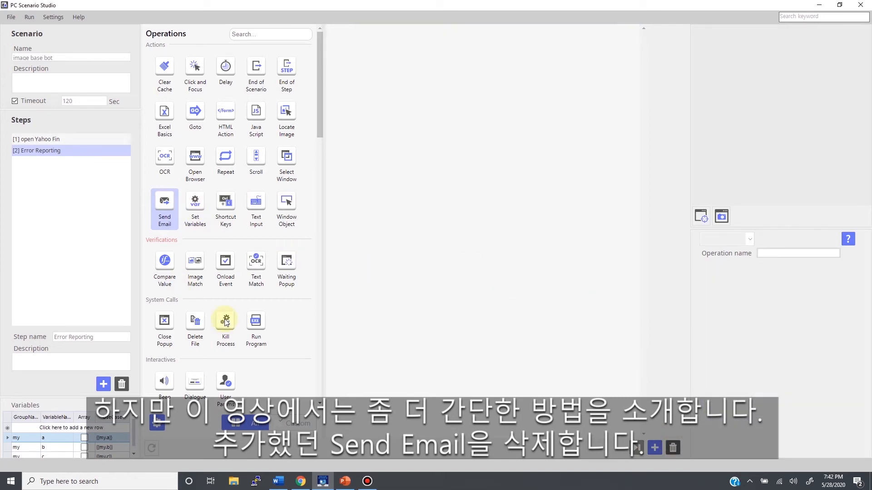
# Step: Add a Beep operation and a Dialogue operation with the popup title "Error!" to the Error Reporting step
pyautogui.moveTo(164, 381); pyautogui.dragTo(441, 303)
pyautogui.moveTo(195, 381); pyautogui.dragTo(496, 262)
pyautogui.click(770, 277)
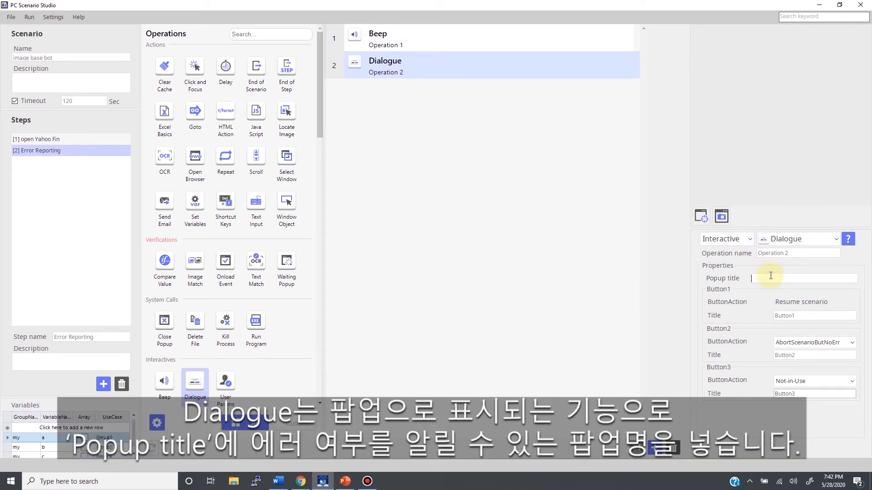
pyautogui.write('Error!')
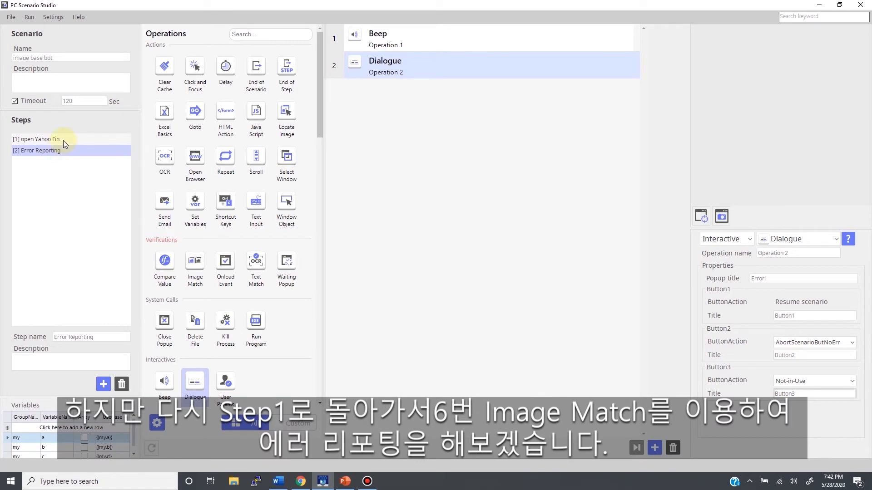
# Step: In the open Yahoo Fin step, set the Operation 6 Image Match's failure handling to JumpToStep with [2] Error Reporting as target
pyautogui.click(64, 141)
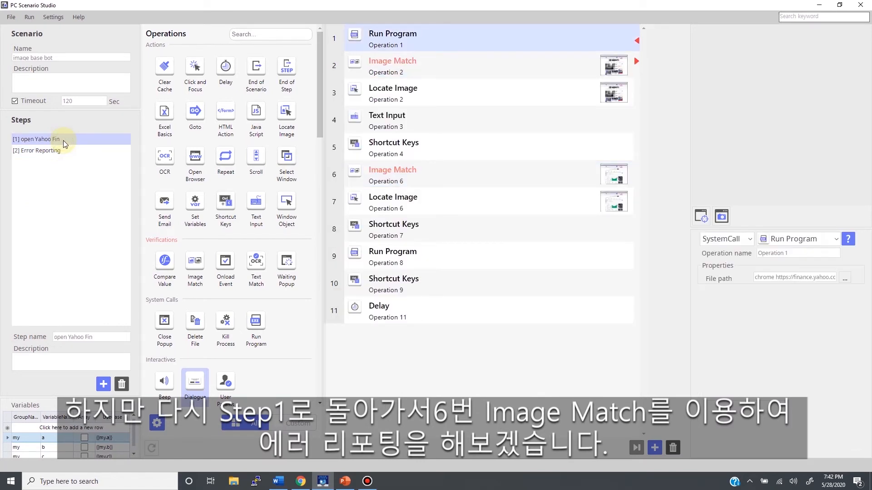
pyautogui.click(427, 175)
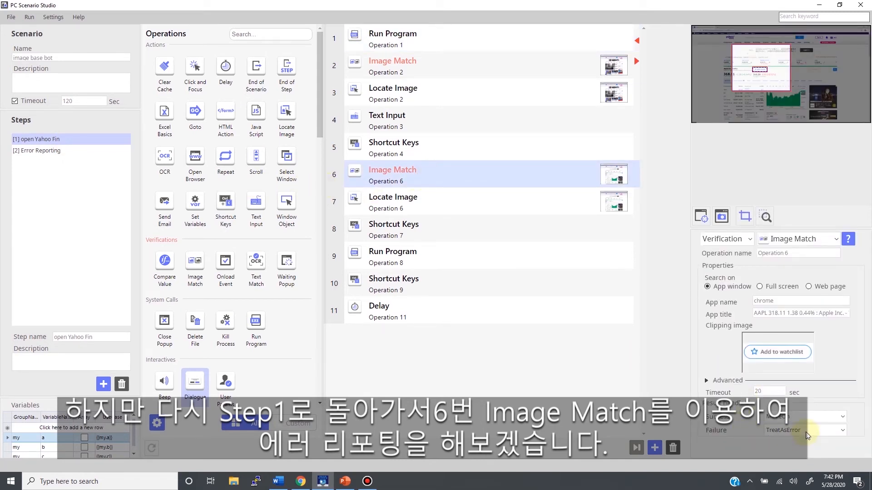
pyautogui.click(805, 430)
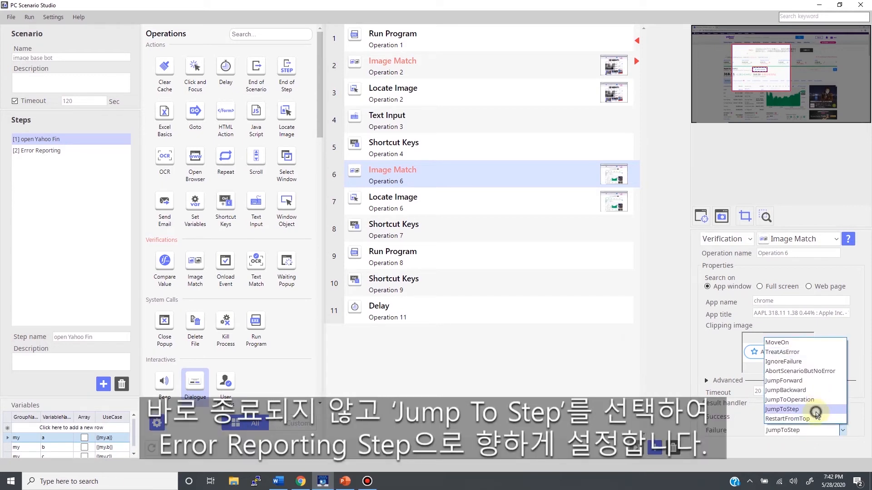
pyautogui.click(818, 410)
pyautogui.click(809, 443)
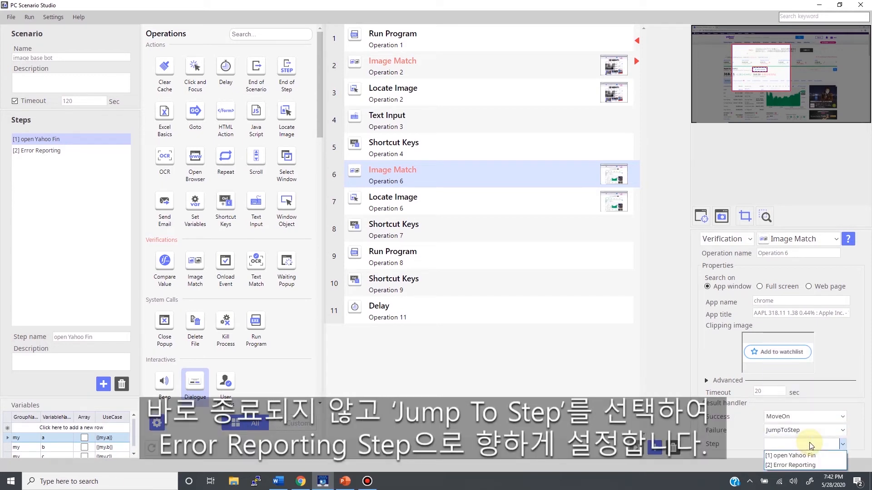
pyautogui.click(810, 464)
pyautogui.click(470, 393)
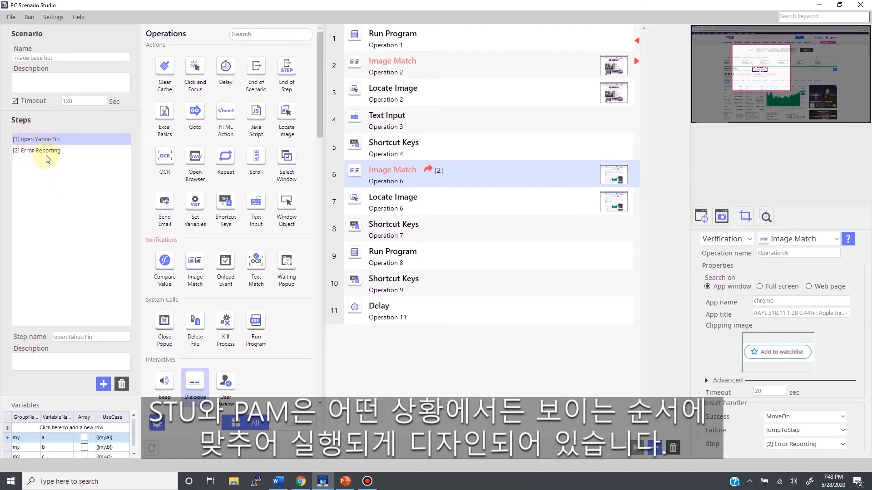
# Step: Review the Delay operation that ends the open Yahoo Fin step and the operations of the Error Reporting step
pyautogui.click(404, 307)
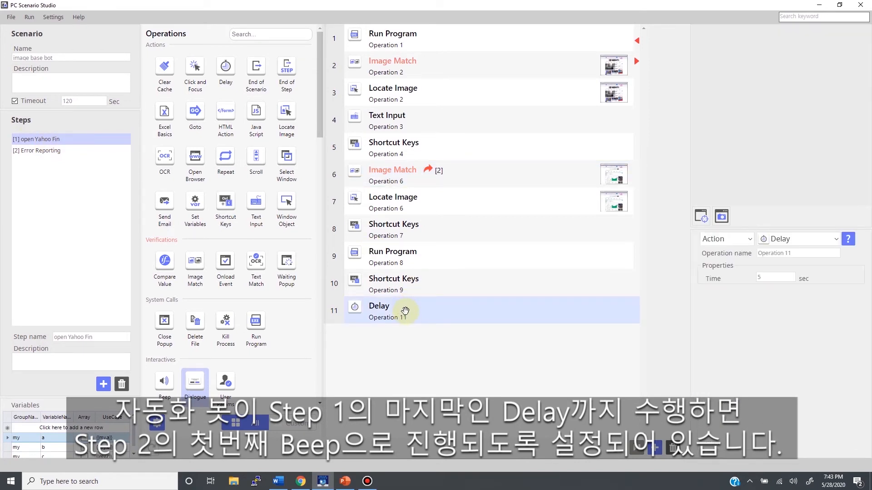
pyautogui.click(58, 150)
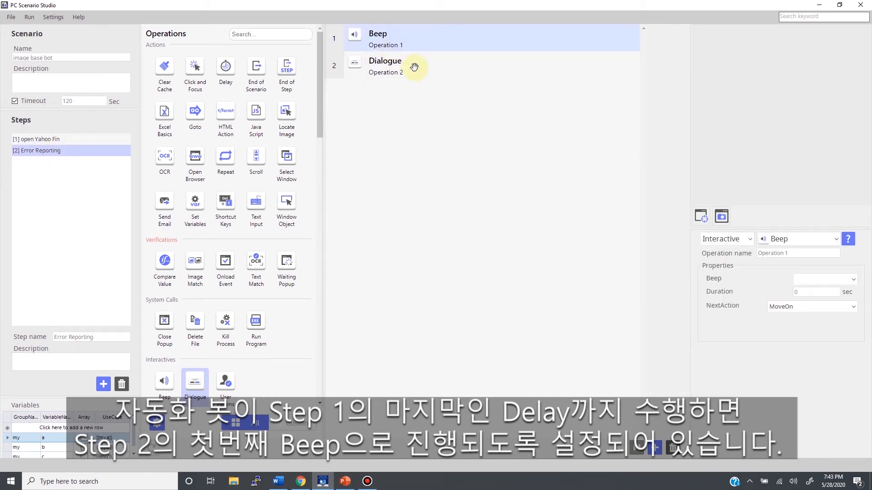
# Step: Add an End of Scenario operation after the Delay at the end of the open Yahoo Fin step
pyautogui.click(72, 139)
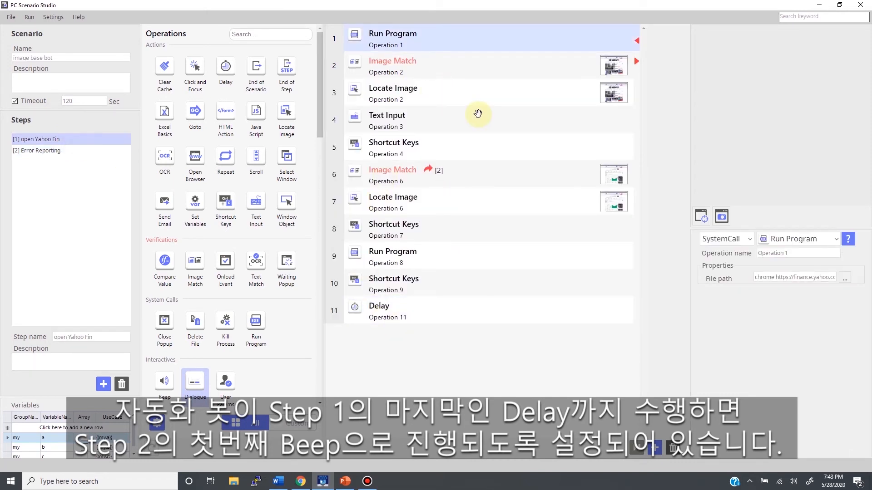
pyautogui.click(68, 151)
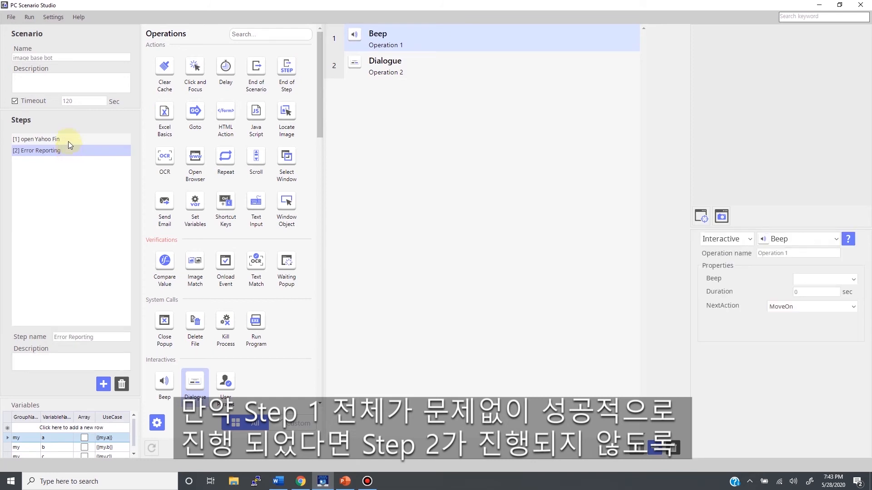
pyautogui.click(68, 141)
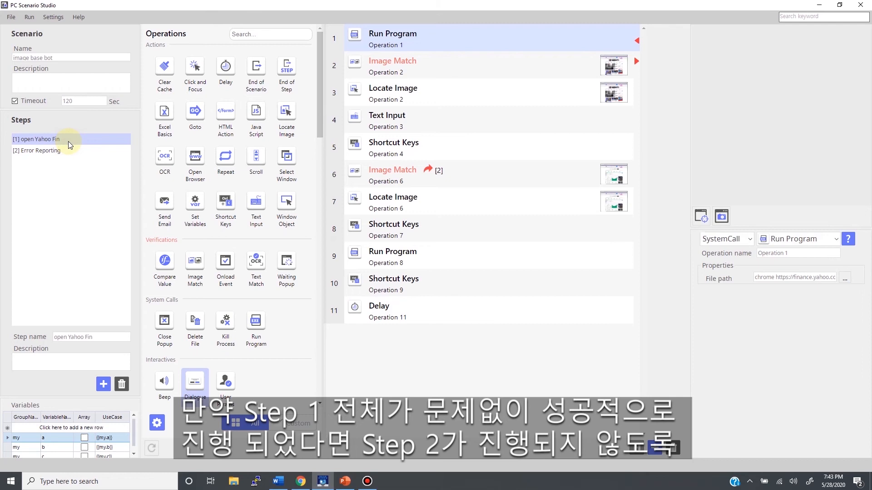
pyautogui.click(69, 150)
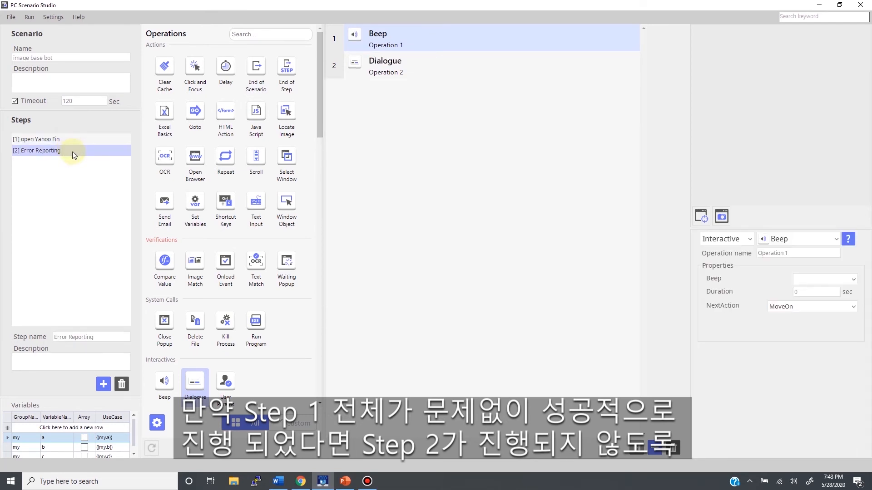
pyautogui.click(76, 139)
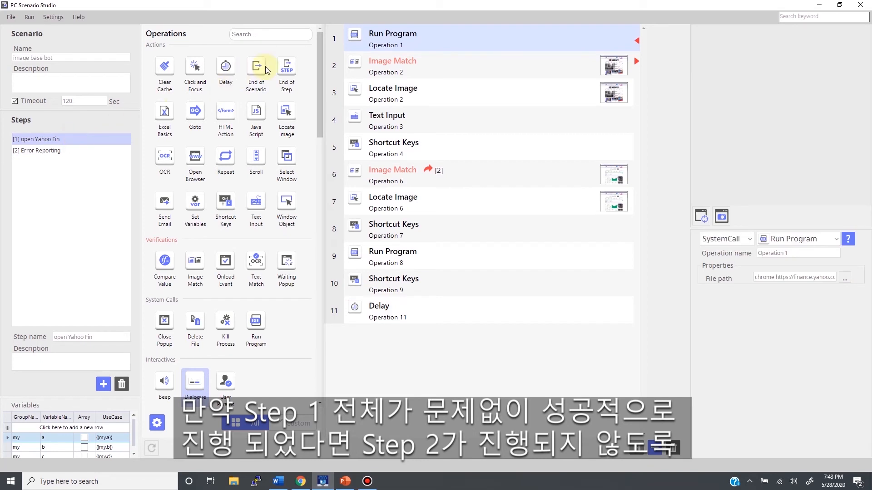
pyautogui.moveTo(255, 67); pyautogui.dragTo(411, 349)
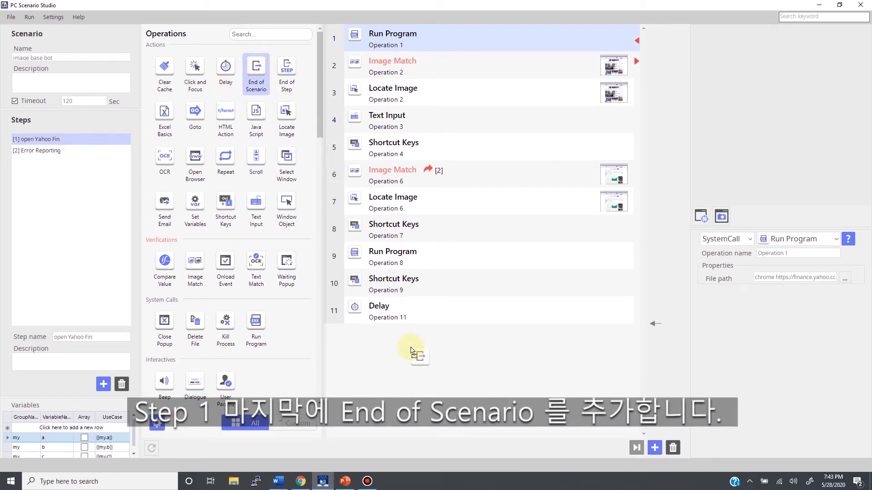
pyautogui.moveTo(411, 349); pyautogui.dragTo(389, 345)
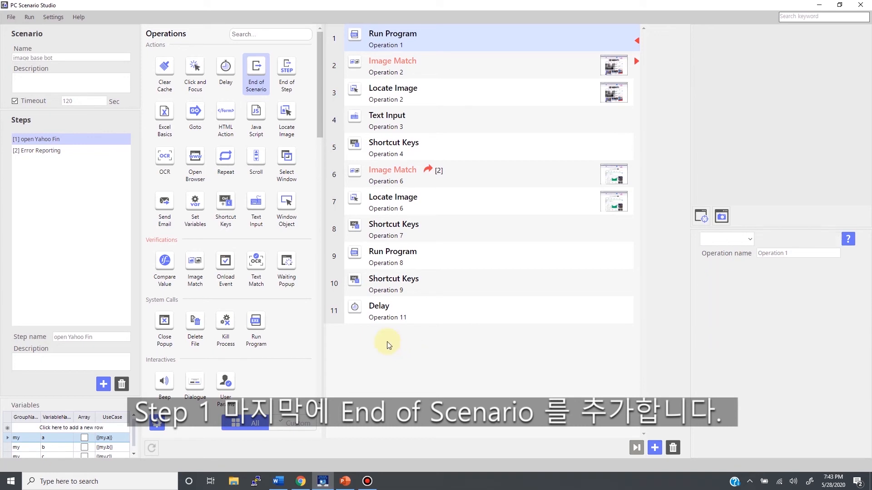
# Step: Review the Error Reporting and open Yahoo Fin steps, and check the five techniques slide in PowerPoint
pyautogui.click(54, 152)
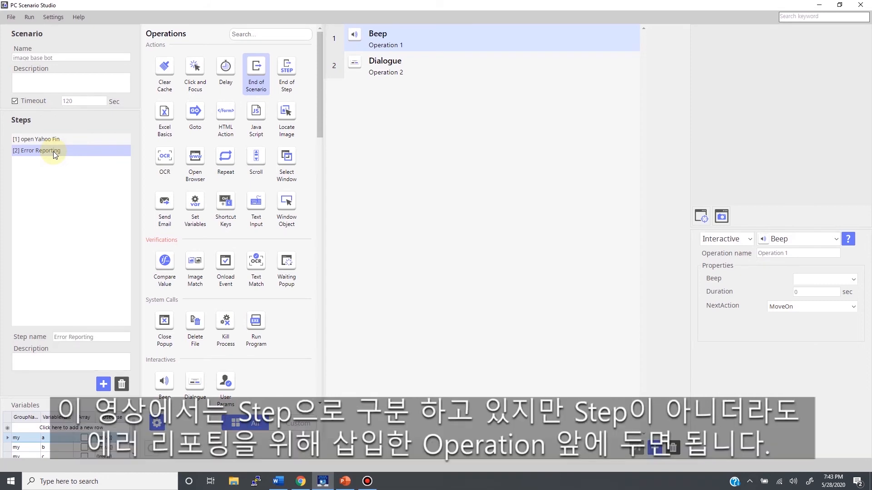
pyautogui.click(60, 140)
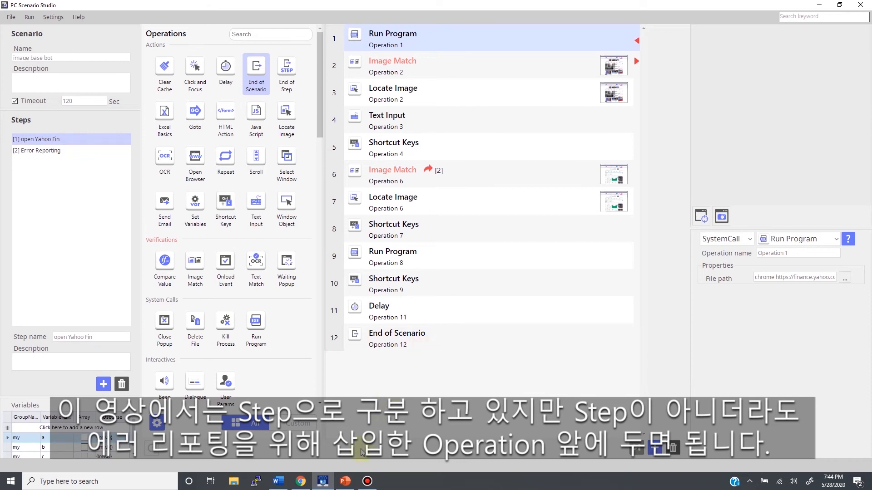
pyautogui.click(346, 482)
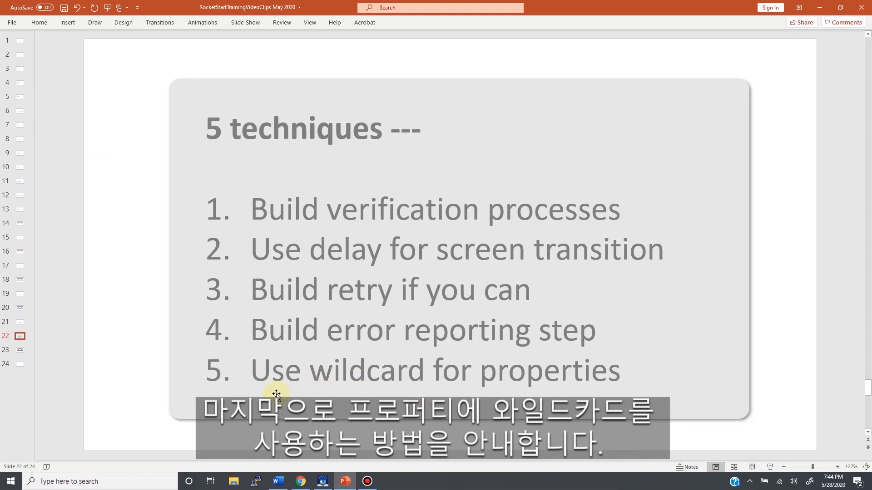
pyautogui.click(323, 481)
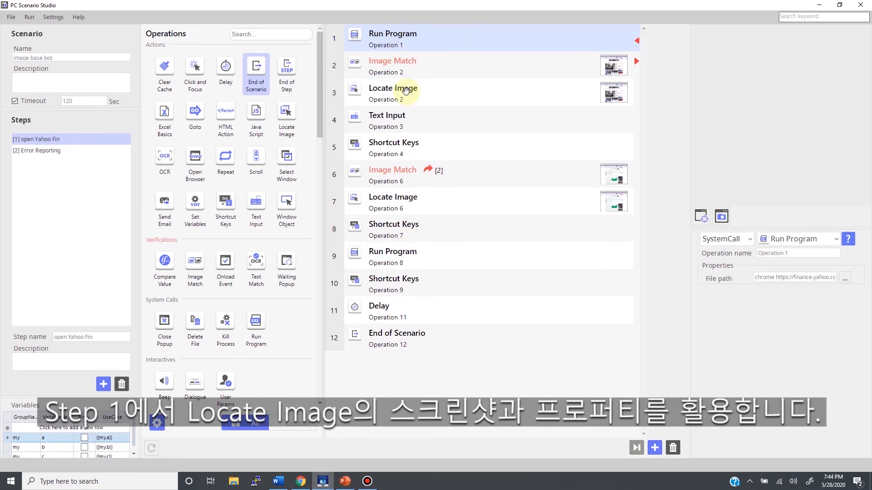
# Step: Examine the app name and app title properties of the Operation 2 Locate Image
pyautogui.click(406, 91)
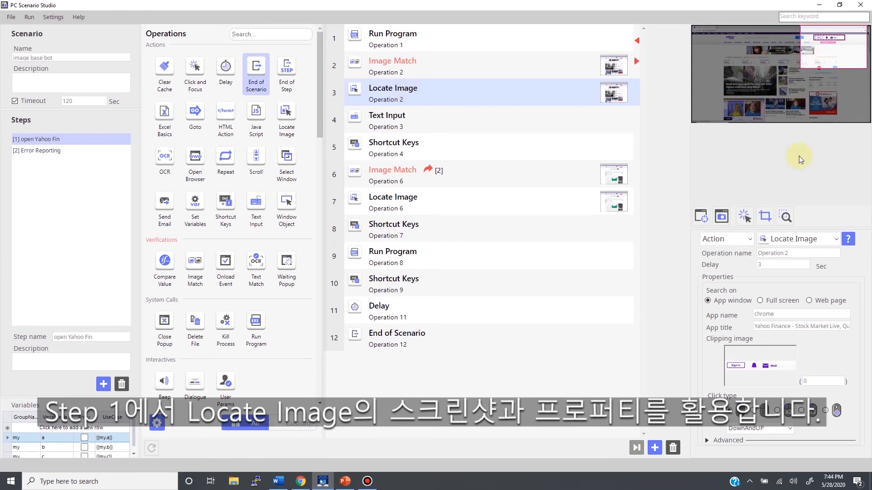
pyautogui.doubleClick(787, 314)
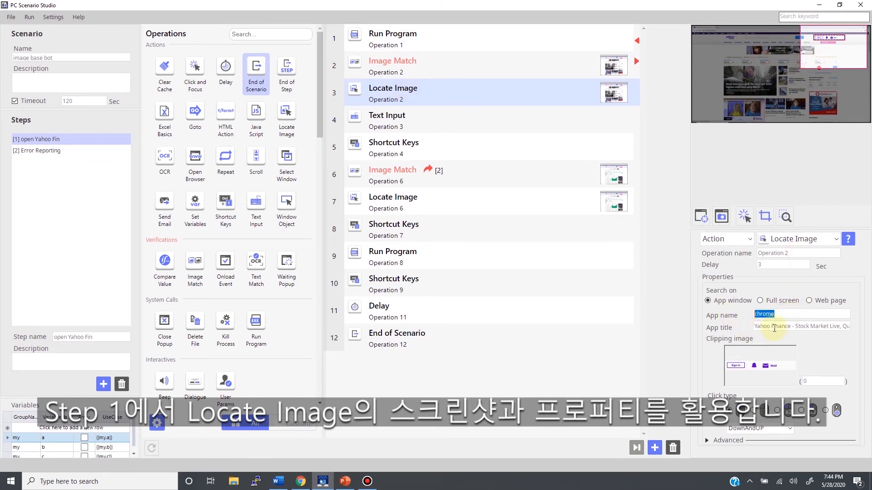
pyautogui.moveTo(800, 326); pyautogui.dragTo(751, 327)
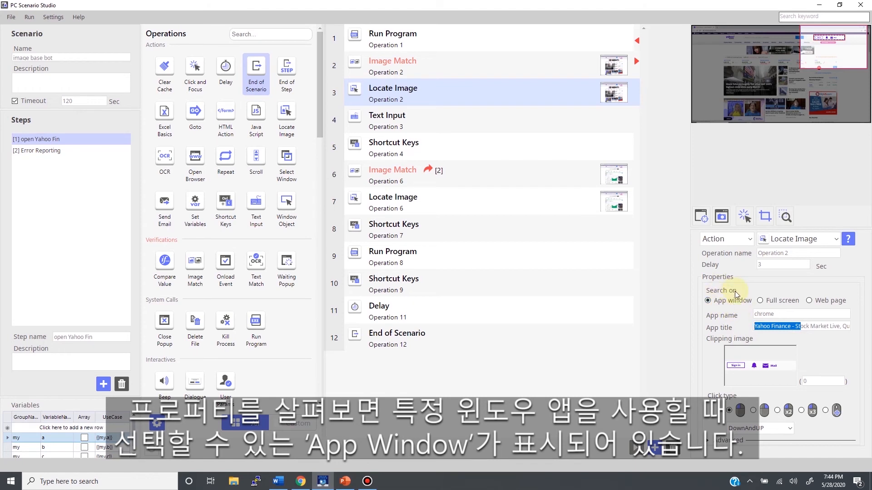
pyautogui.moveTo(818, 326); pyautogui.dragTo(722, 332)
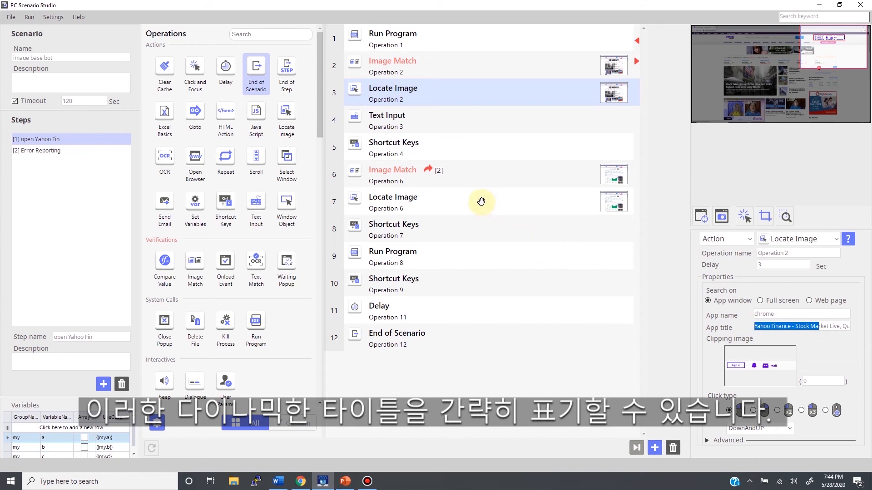
# Step: Replace the changing stock text in the Operation 6 Locate Image's app title with a wildcard, giving "*Yahoo Finance - Google Chrome"
pyautogui.click(456, 199)
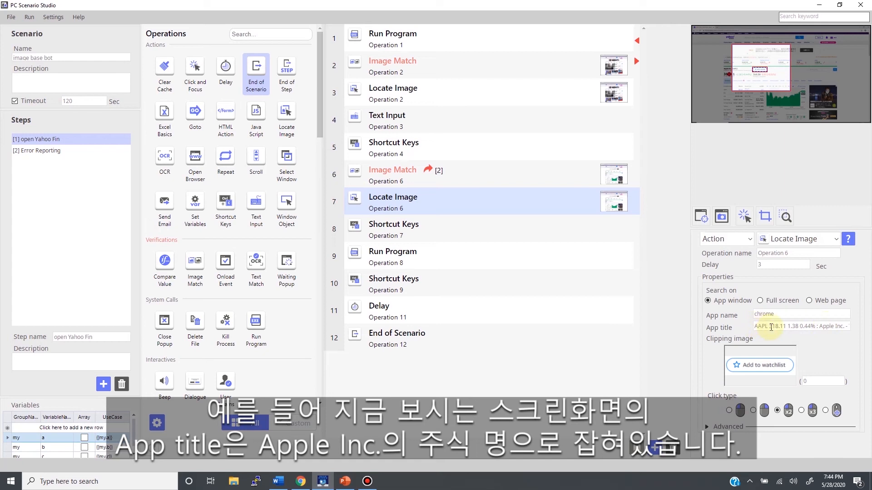
pyautogui.moveTo(772, 327); pyautogui.dragTo(754, 326)
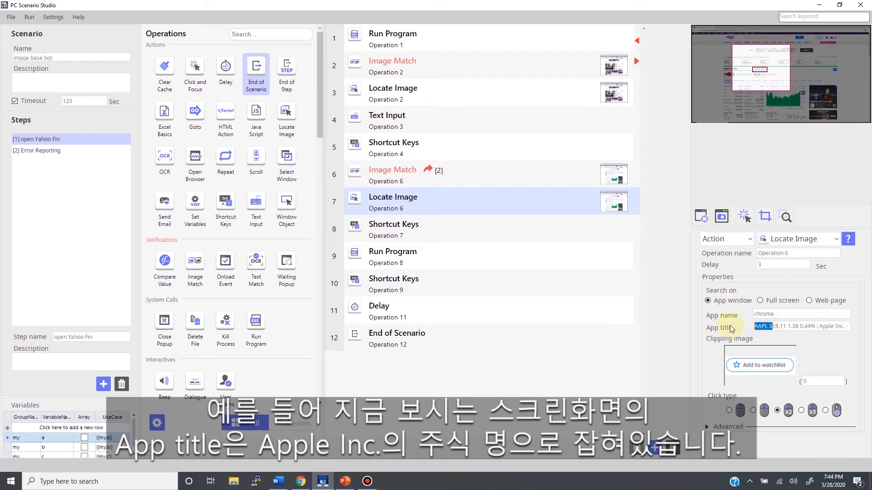
pyautogui.doubleClick(781, 326)
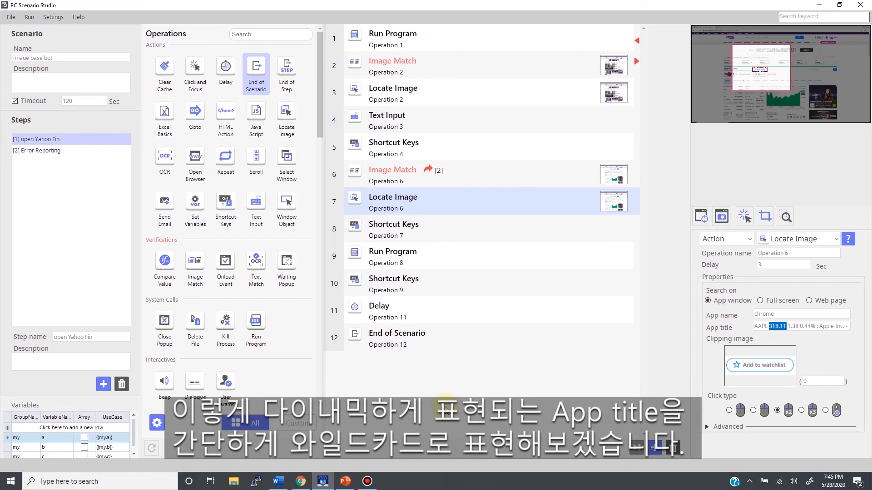
pyautogui.click(827, 326)
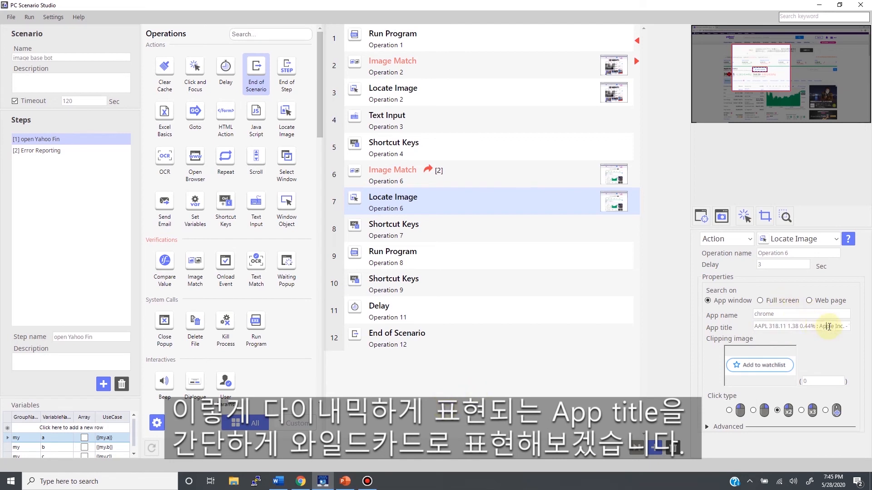
pyautogui.press('Right')
pyautogui.press('Right')
pyautogui.press('Right')
pyautogui.press('Right')
pyautogui.press('Right')
pyautogui.press('Right')
pyautogui.press('Right')
pyautogui.press('Right')
pyautogui.press('Right')
pyautogui.press('Right')
pyautogui.press('Right')
pyautogui.press('Right')
pyautogui.press('Right')
pyautogui.press('Right')
pyautogui.press('Right')
pyautogui.press('Right')
pyautogui.press('Right')
pyautogui.press('Right')
pyautogui.press('Right')
pyautogui.press('Right')
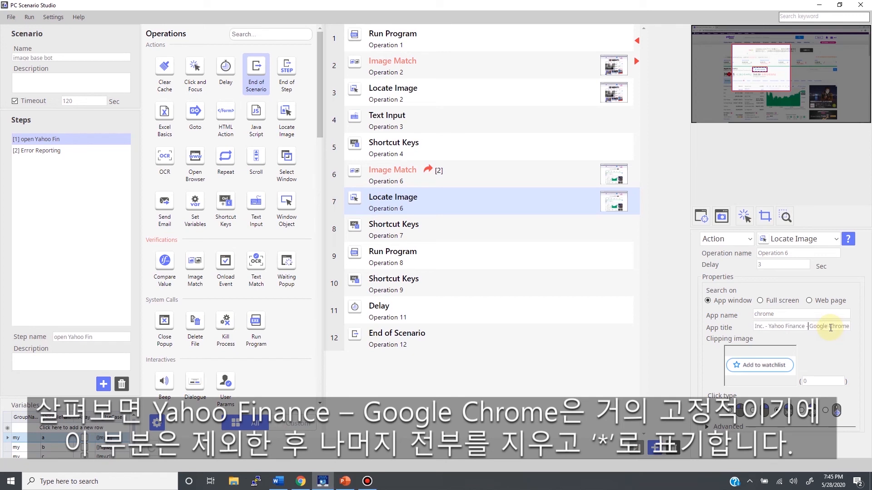
pyautogui.press('Left')
pyautogui.press('Left')
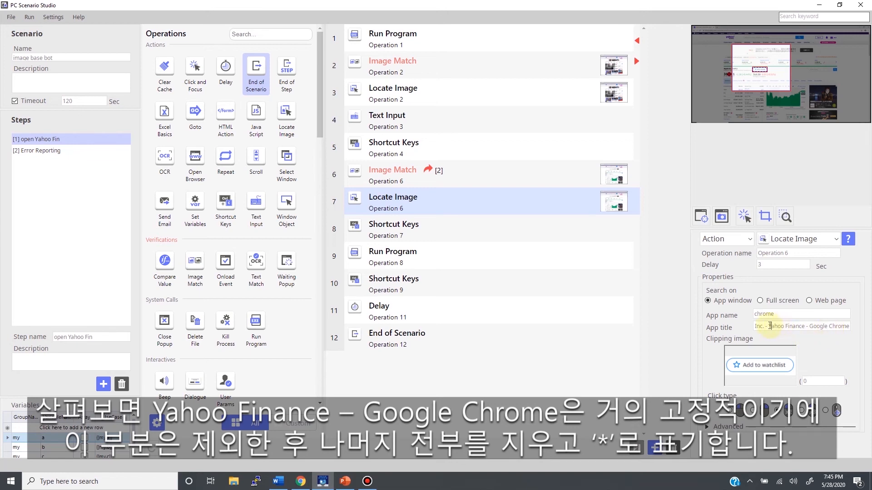
pyautogui.hotkey('ctrl', 'a')
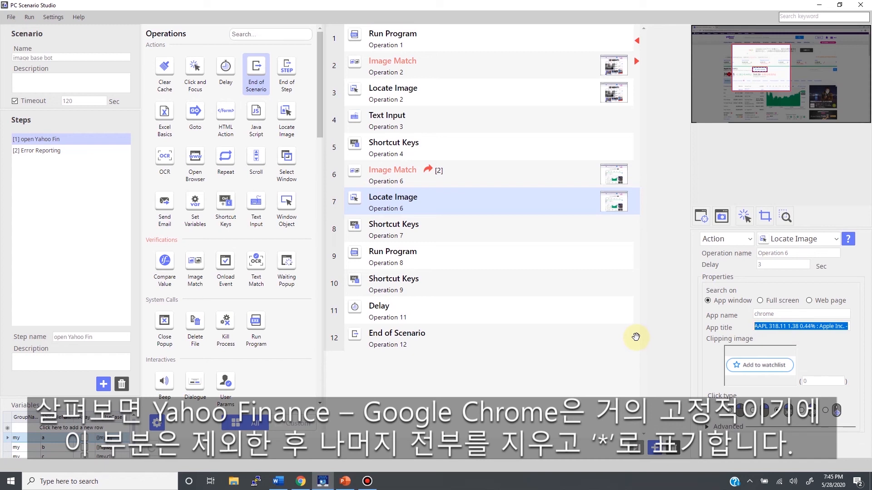
pyautogui.write('*')
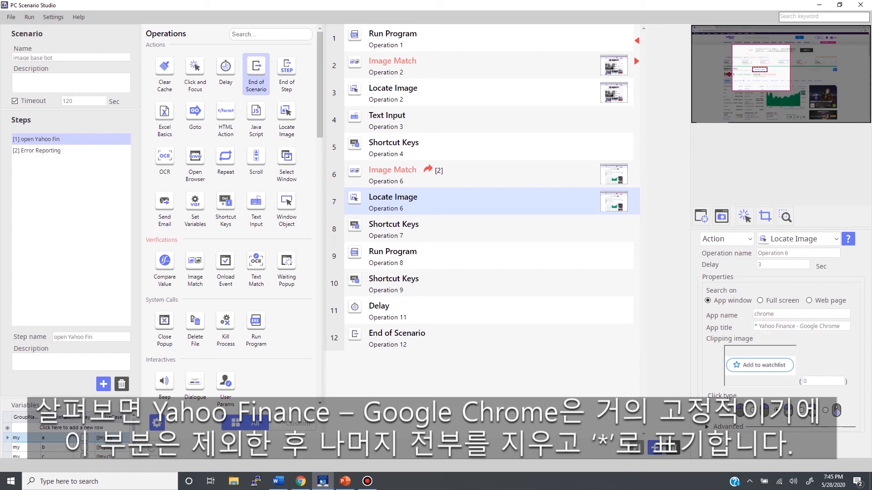
pyautogui.press('BackSpace')
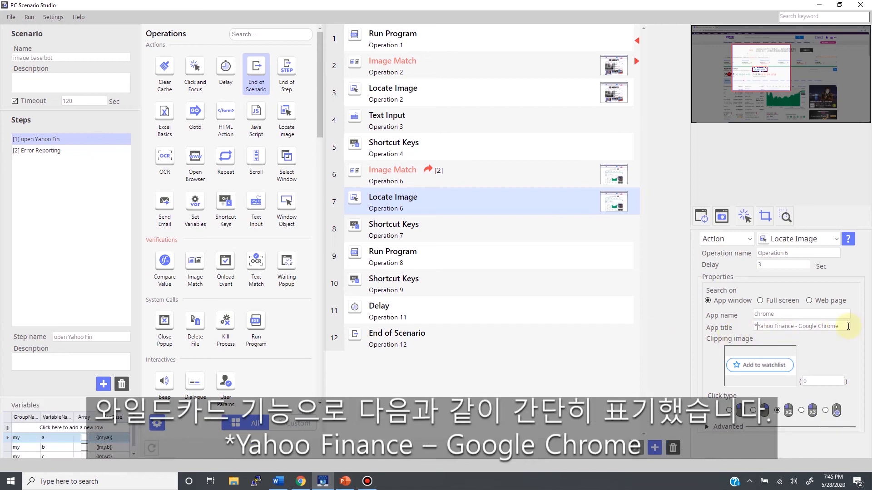
# Step: Copy the wildcard app title "*Yahoo Finance - Google Chrome" into the app title of the Operation 6 Image Match
pyautogui.moveTo(844, 326); pyautogui.dragTo(749, 327)
pyautogui.hotkey('ctrl', 'c')
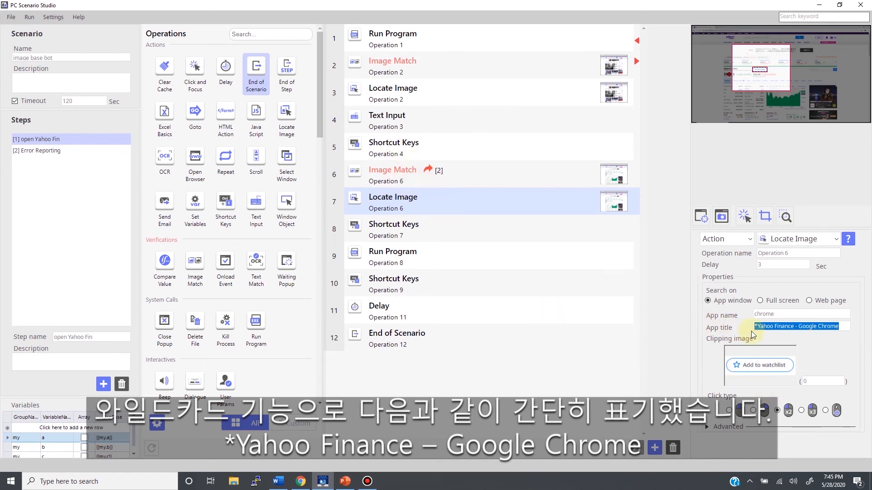
pyautogui.click(527, 174)
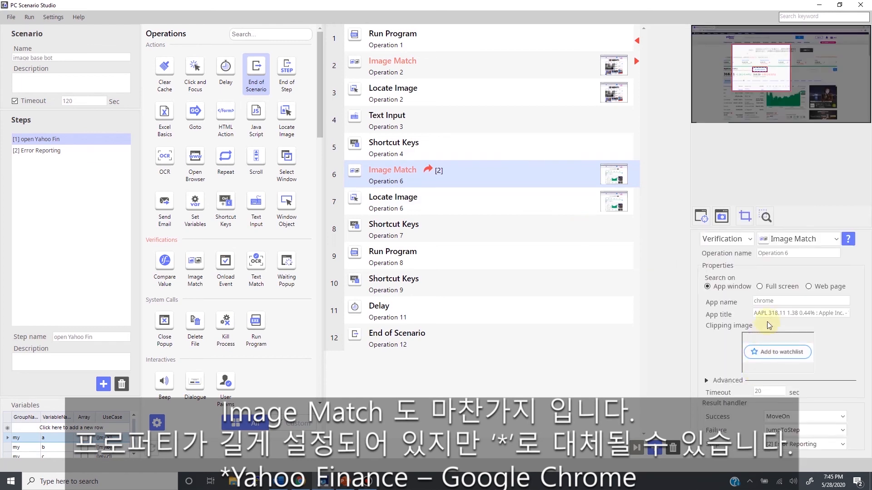
pyautogui.click(776, 313)
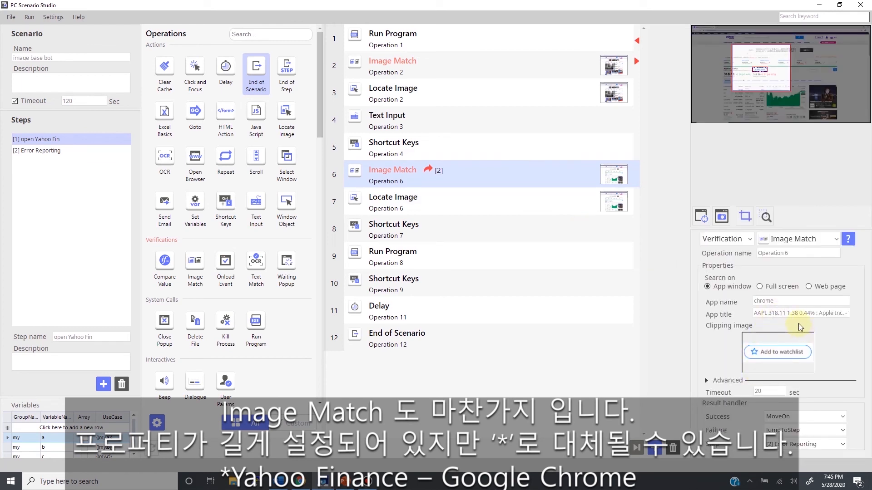
pyautogui.hotkey('ctrl', 'a')
pyautogui.hotkey('ctrl', 'v')
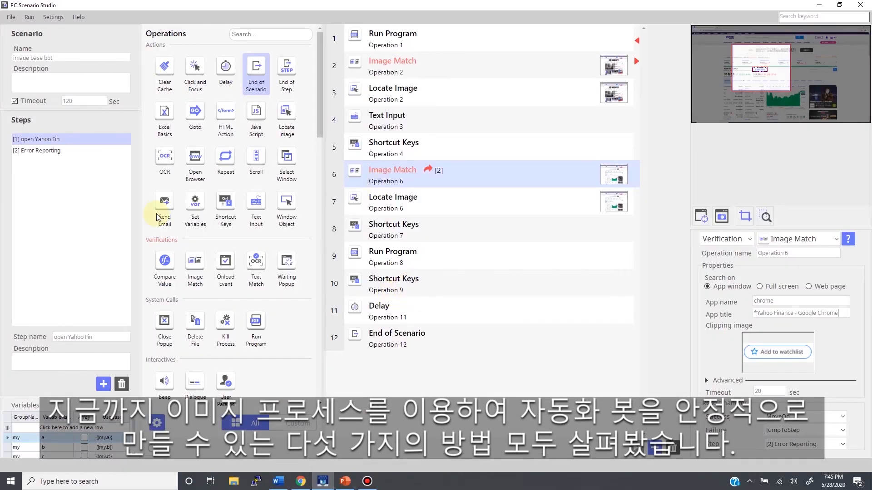
# Step: Close the Yahoo Finance tab in Chrome and run the image base bot scenario
pyautogui.click(301, 482)
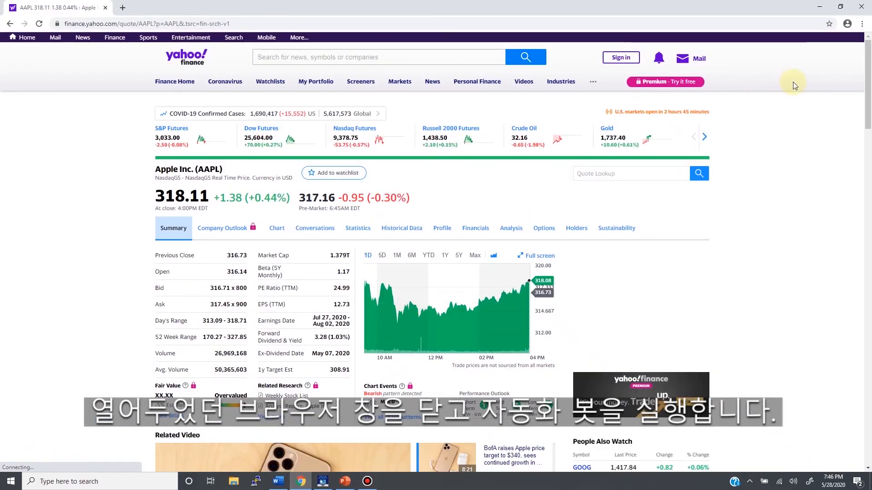
pyautogui.click(105, 8)
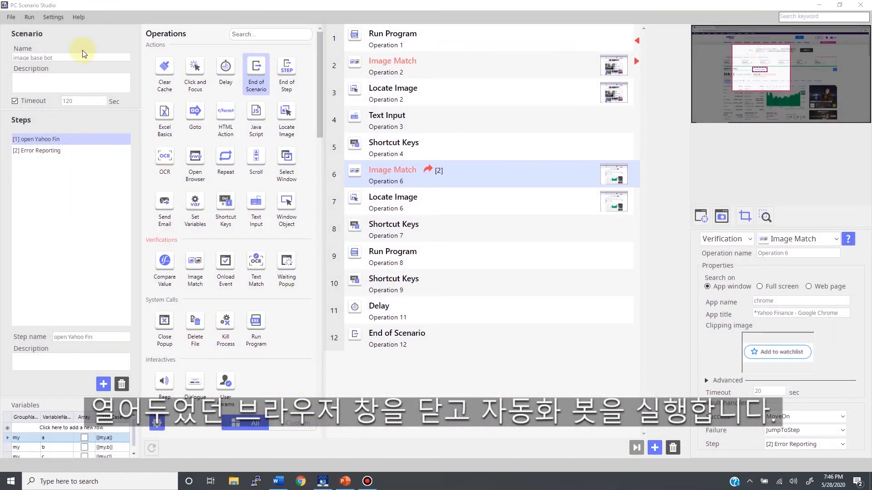
pyautogui.click(29, 17)
pyautogui.click(32, 27)
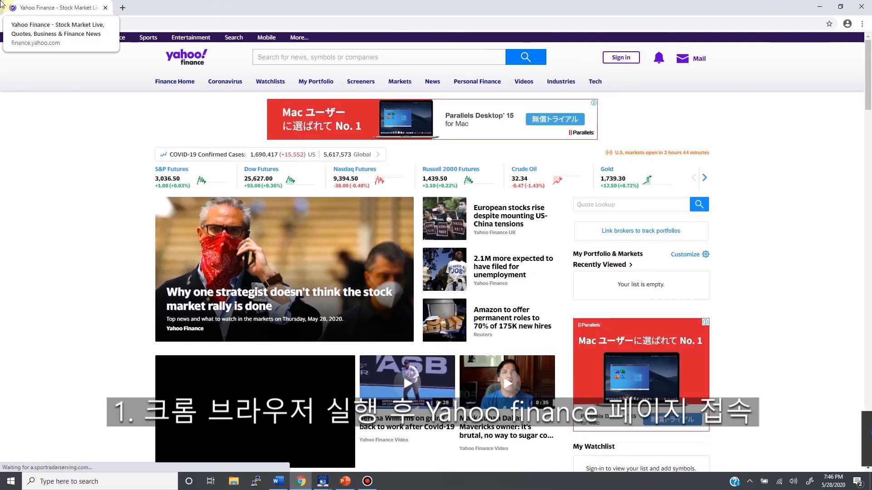
# Step: Look up "apple inc" in Yahoo Finance's quote lookup and transfer the share price 318.11 into a blank Notepad document
pyautogui.click(620, 204)
pyautogui.write('apple inc')
pyautogui.press('Return')
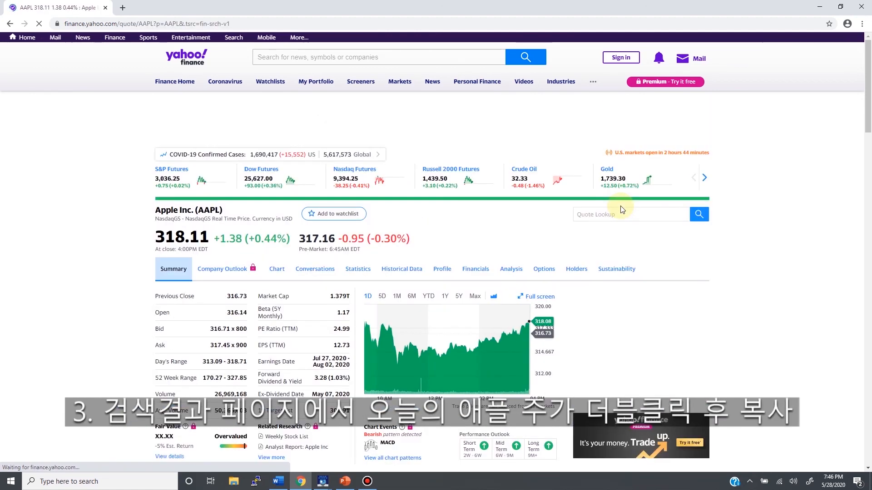
pyautogui.doubleClick(182, 238)
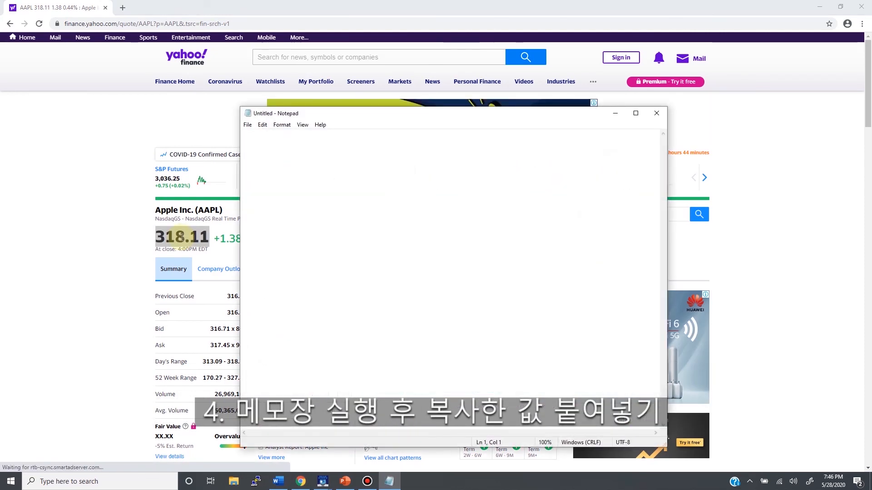
pyautogui.write('318.11')
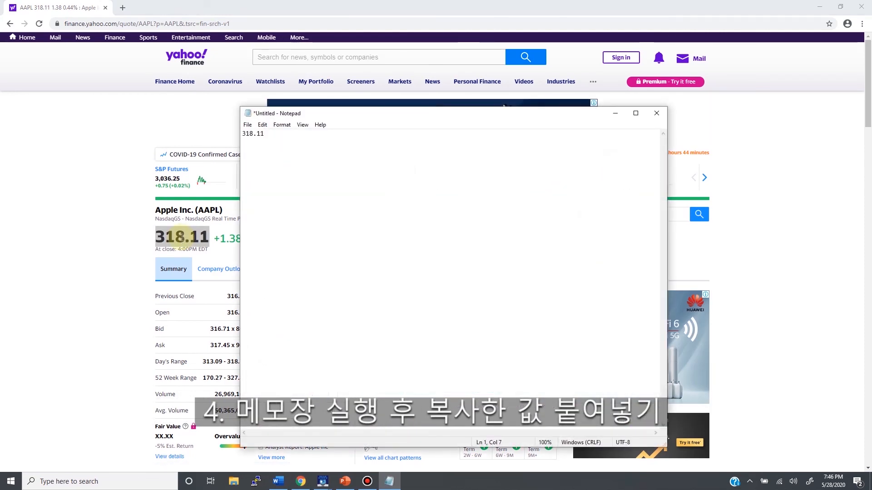